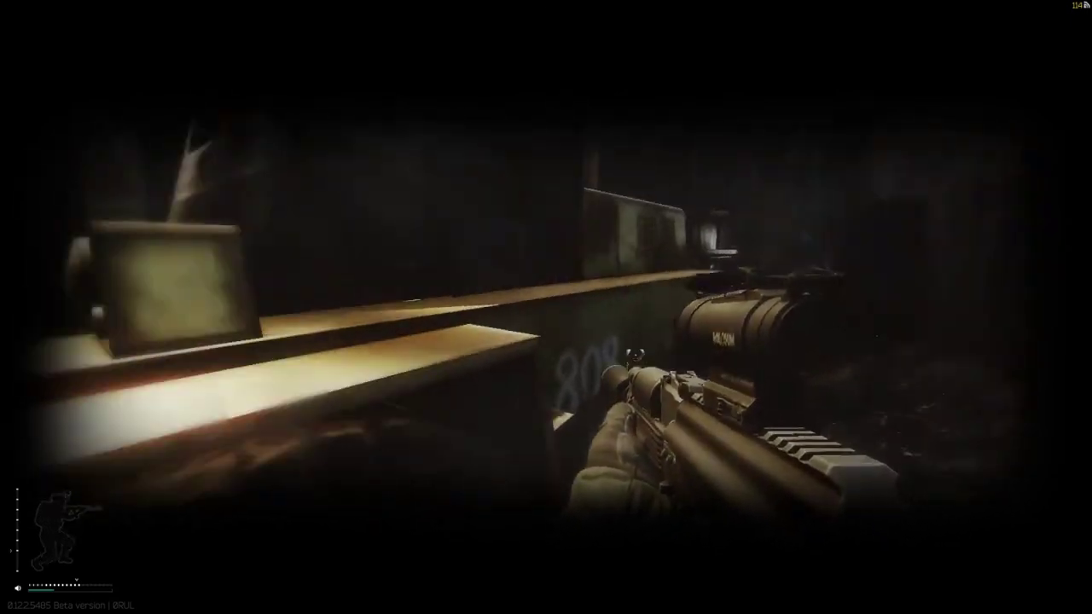
key(Tab)
key(Tab)
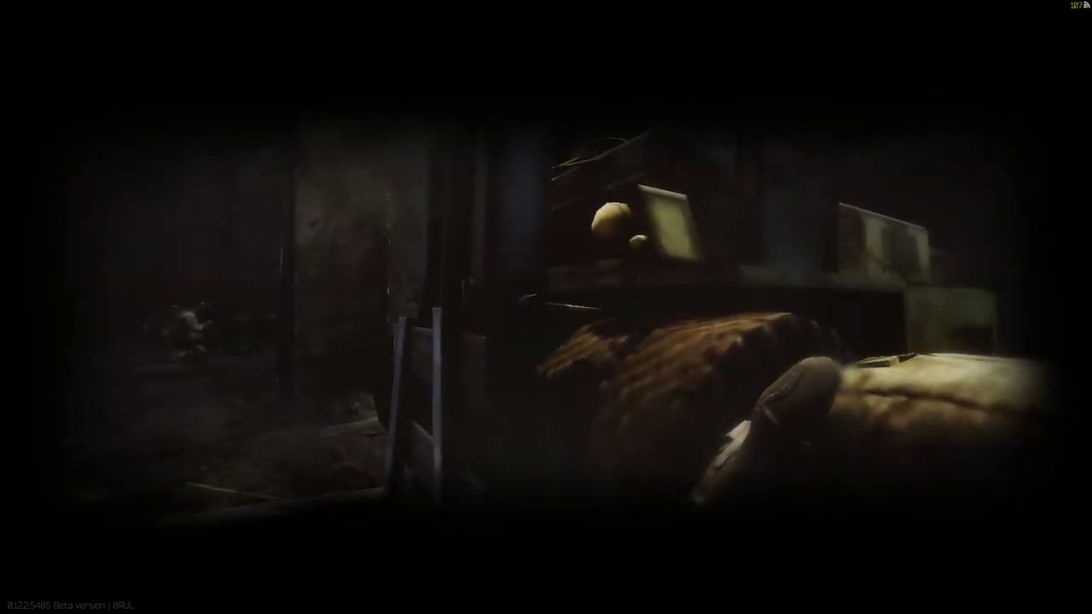
key(w)
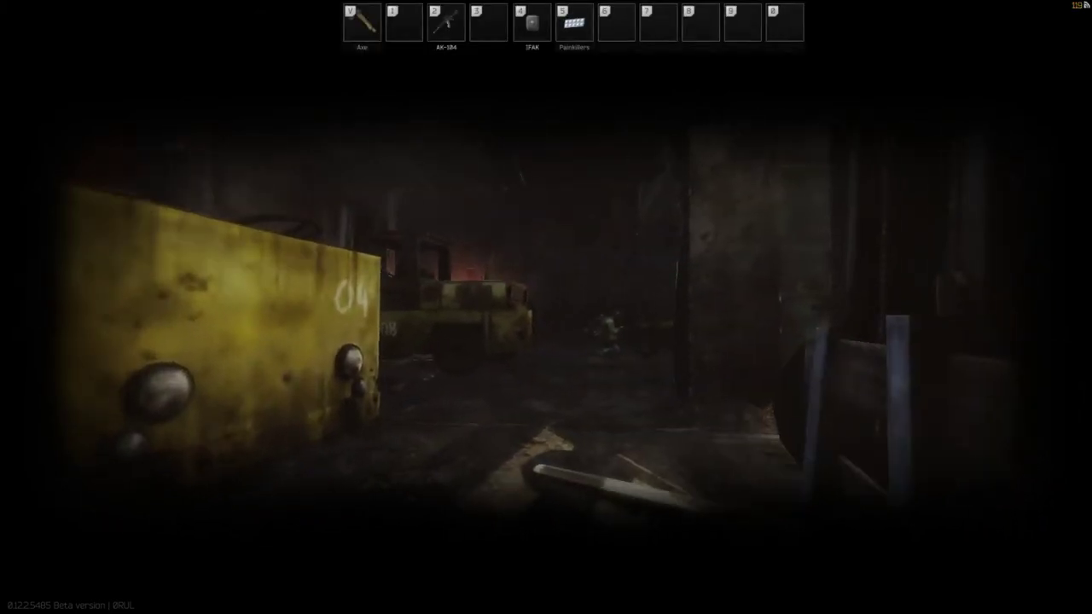
key(Tab)
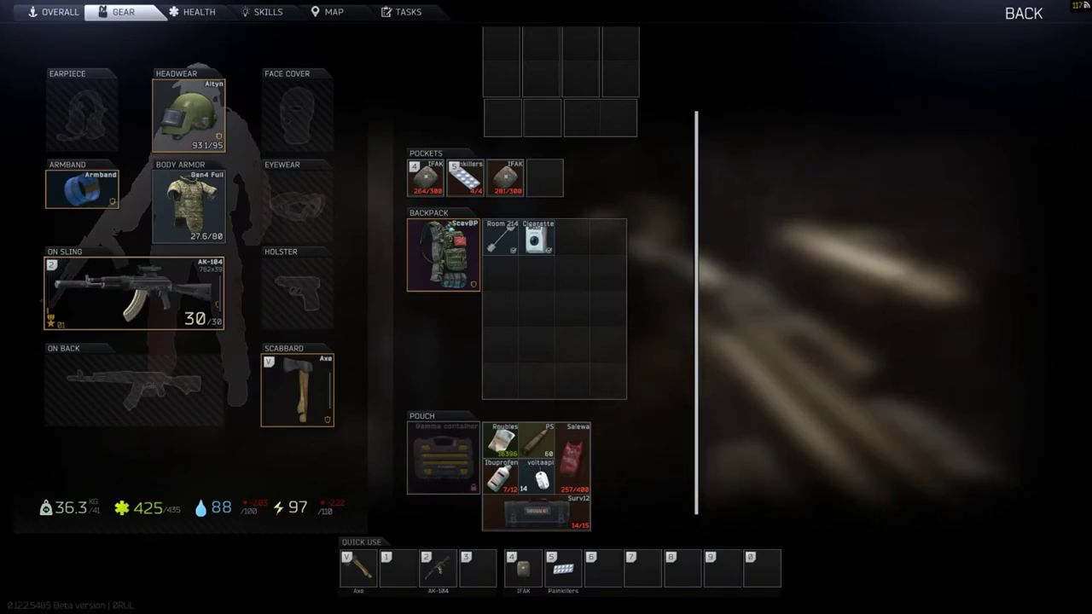
scroll(529, 298, up, 3)
key(Tab)
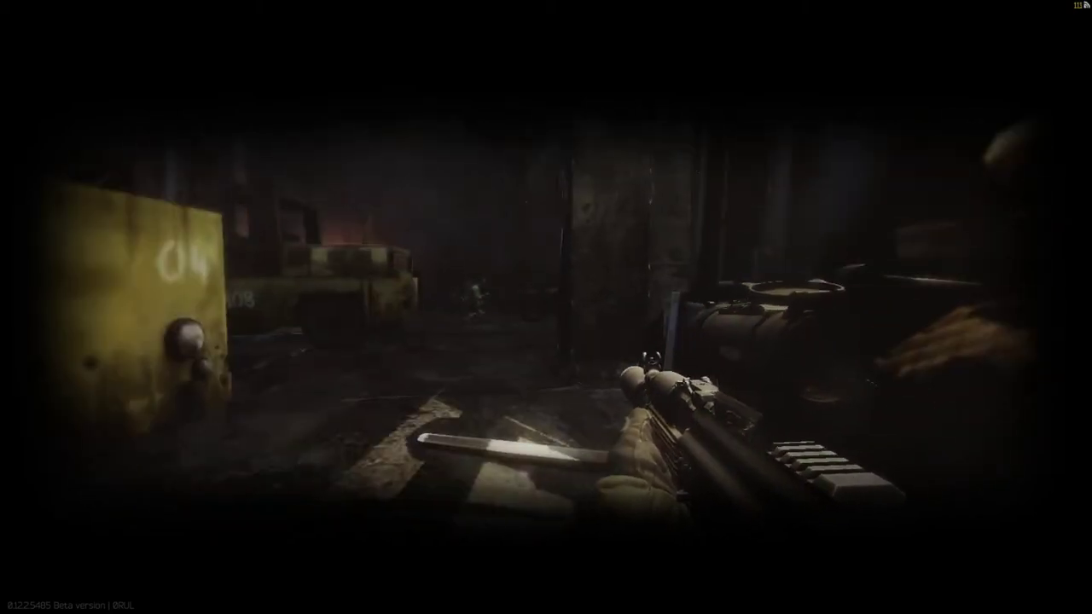
right_click(546, 307)
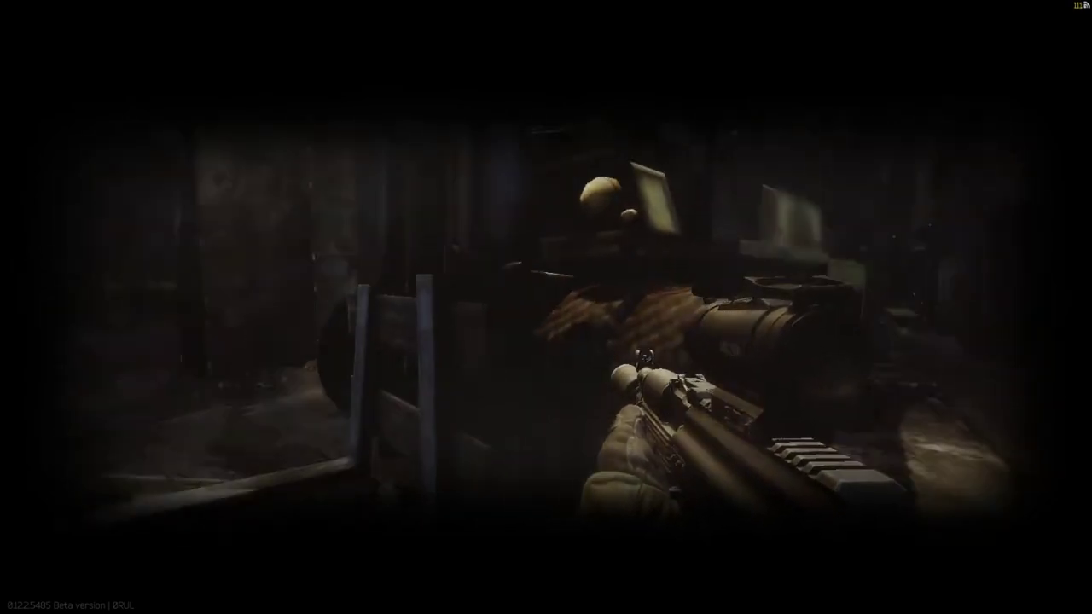
key(Tab)
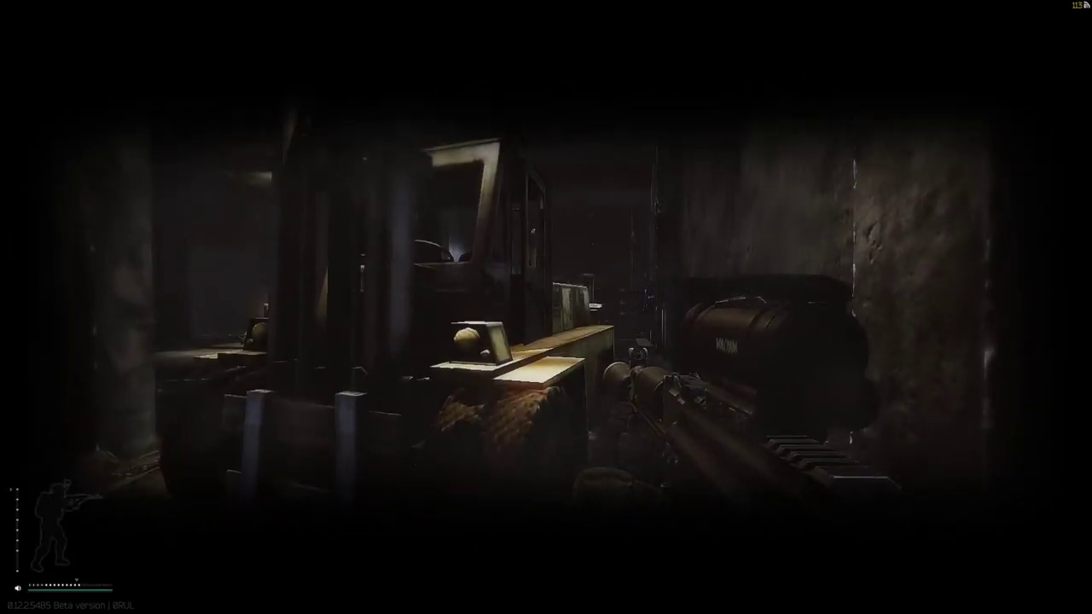
right_click(546, 307)
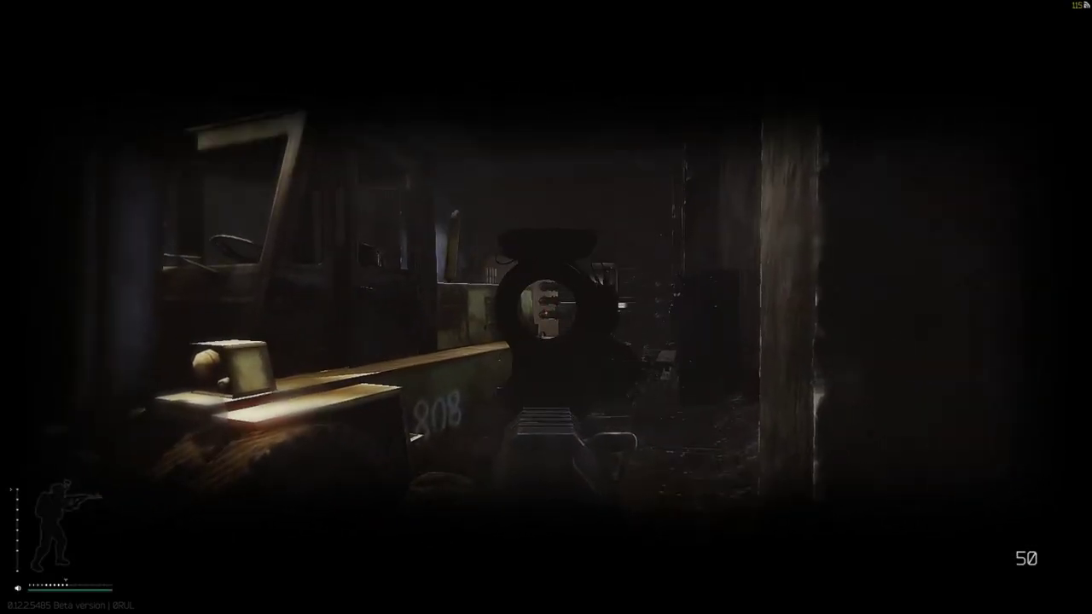
right_click(546, 307)
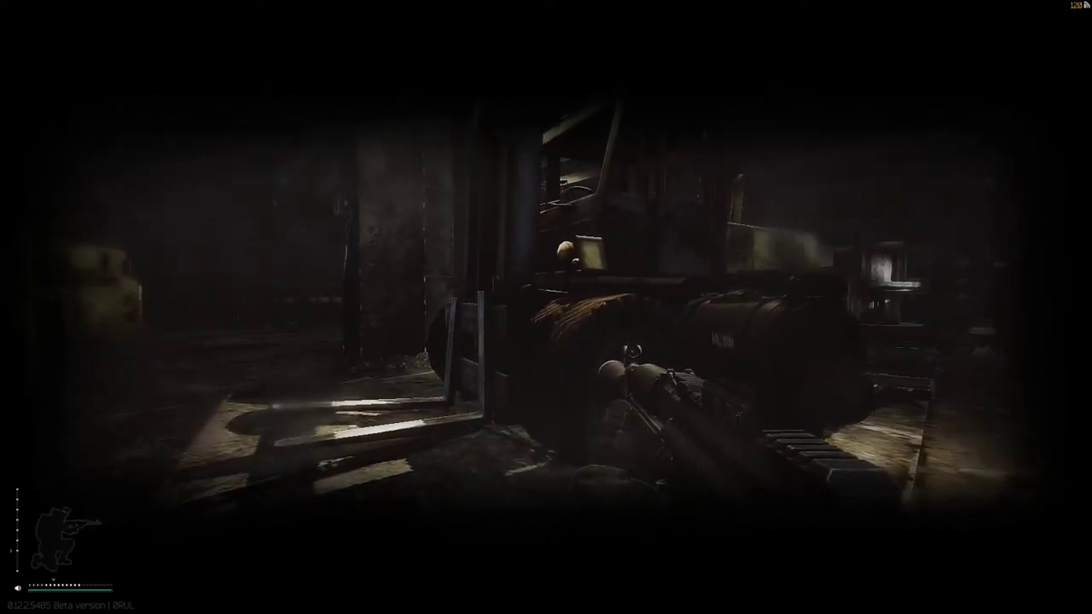
key(w)
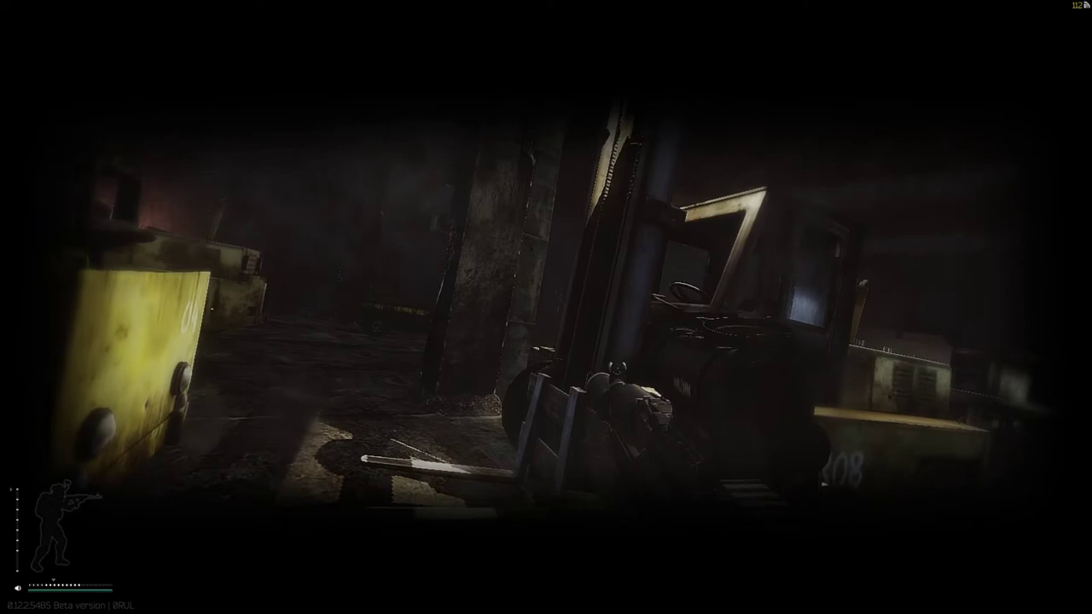
key(w)
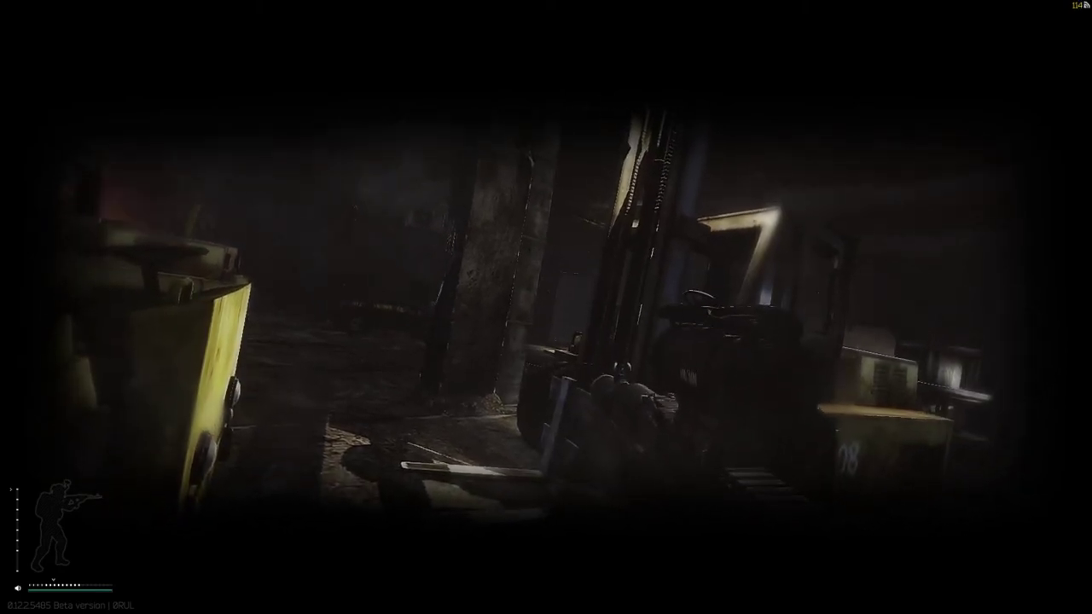
key(w)
right_click(545, 307)
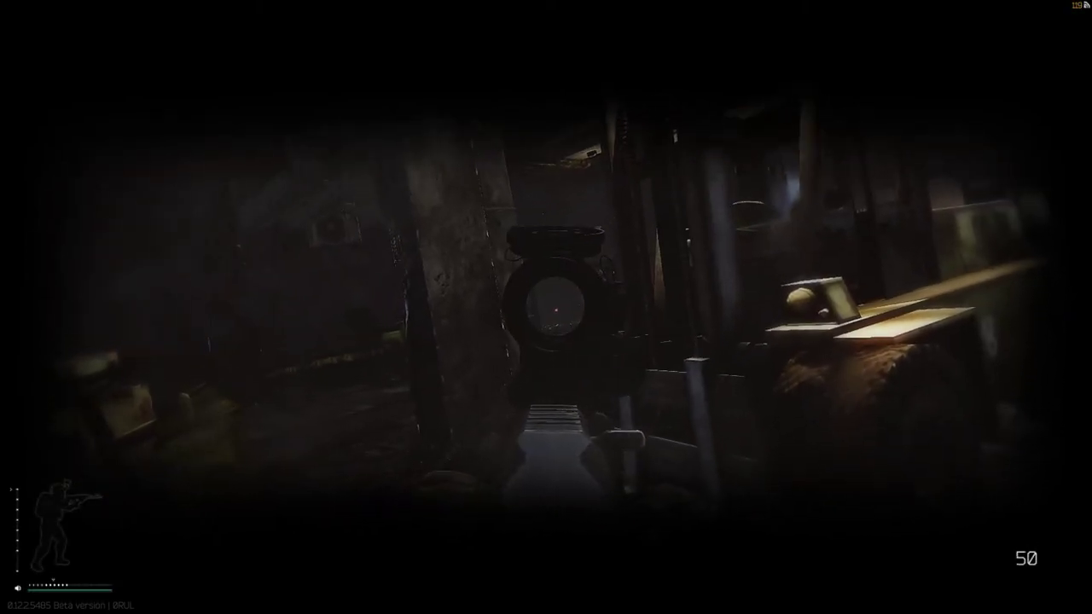
key(w)
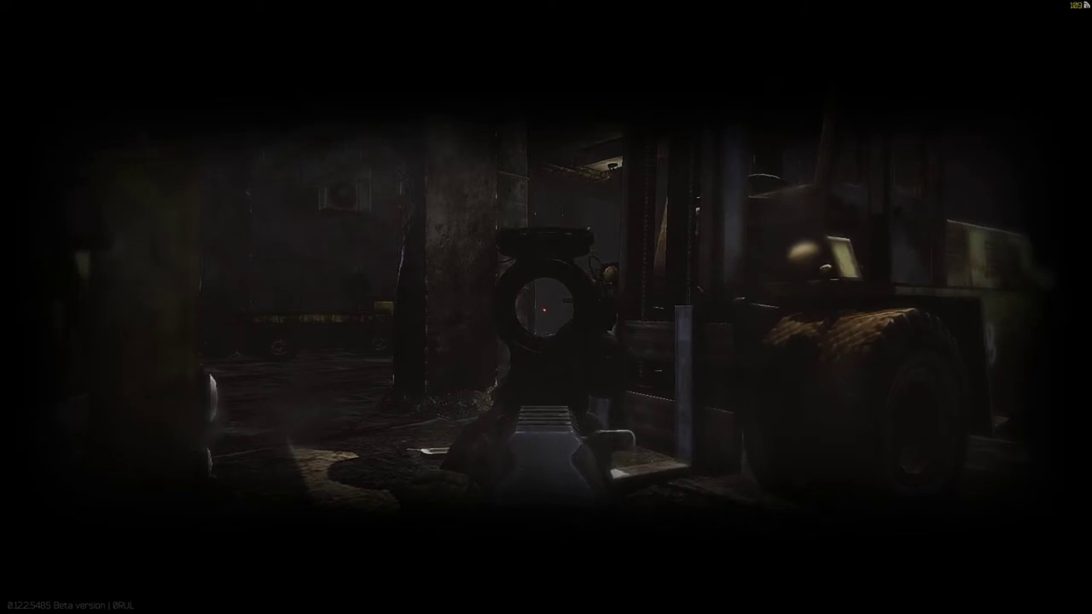
key(w)
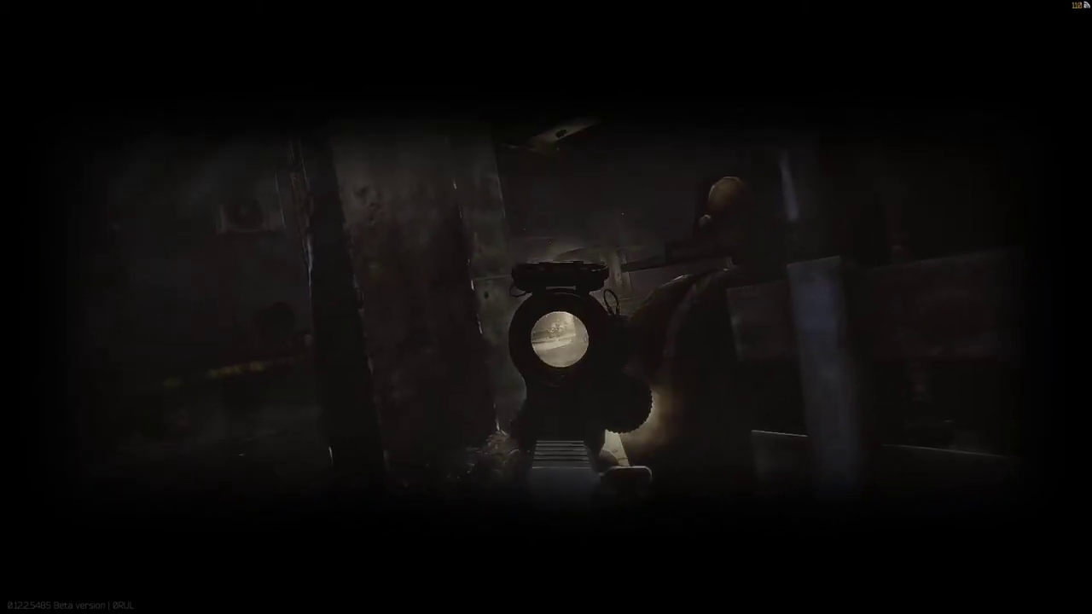
key(w)
click(546, 307)
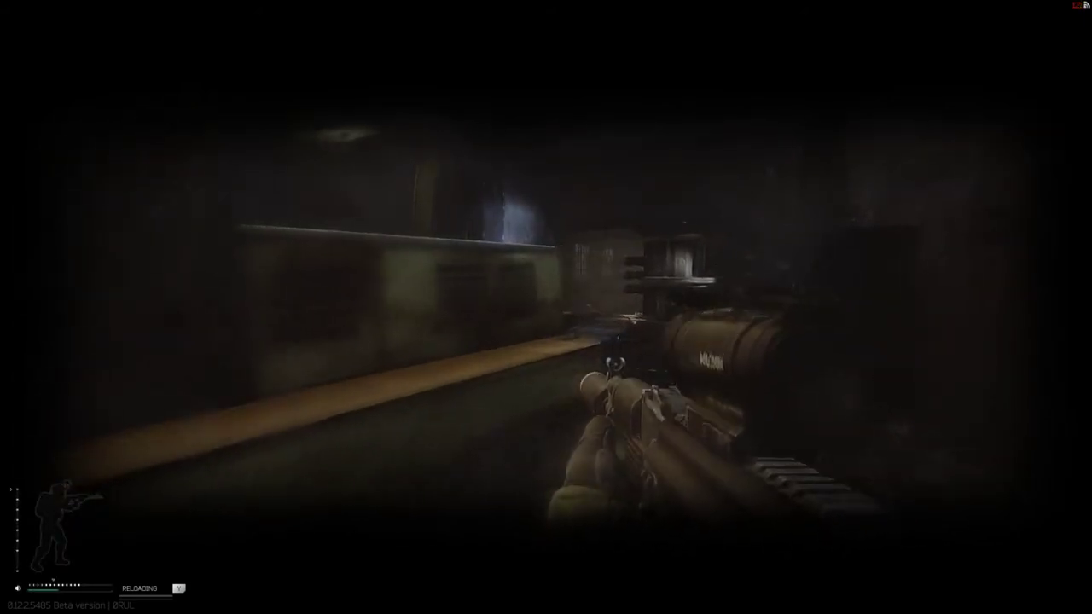
right_click(546, 307)
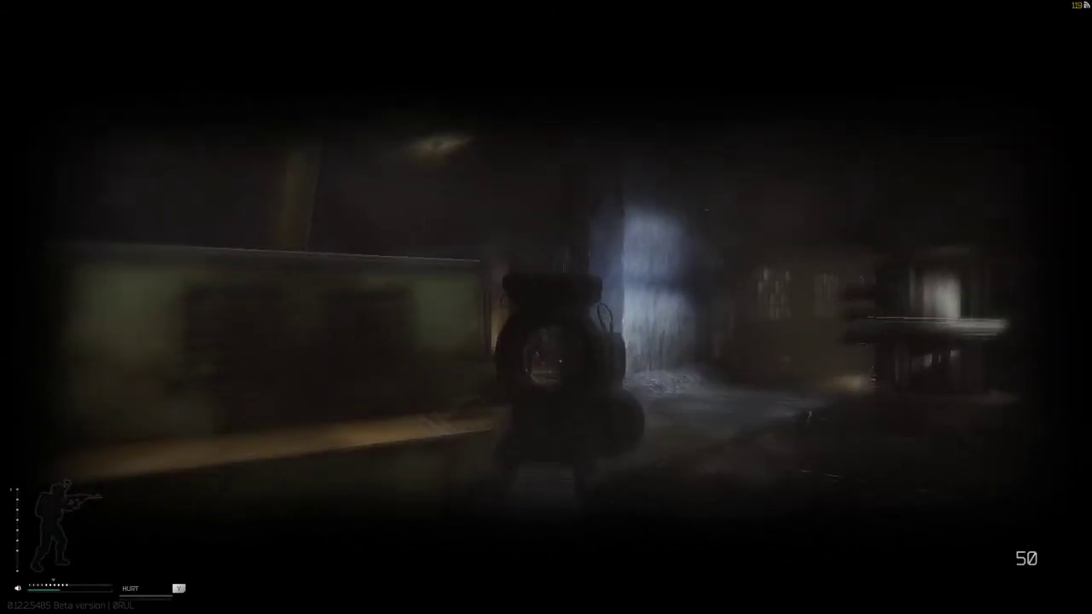
right_click(546, 308)
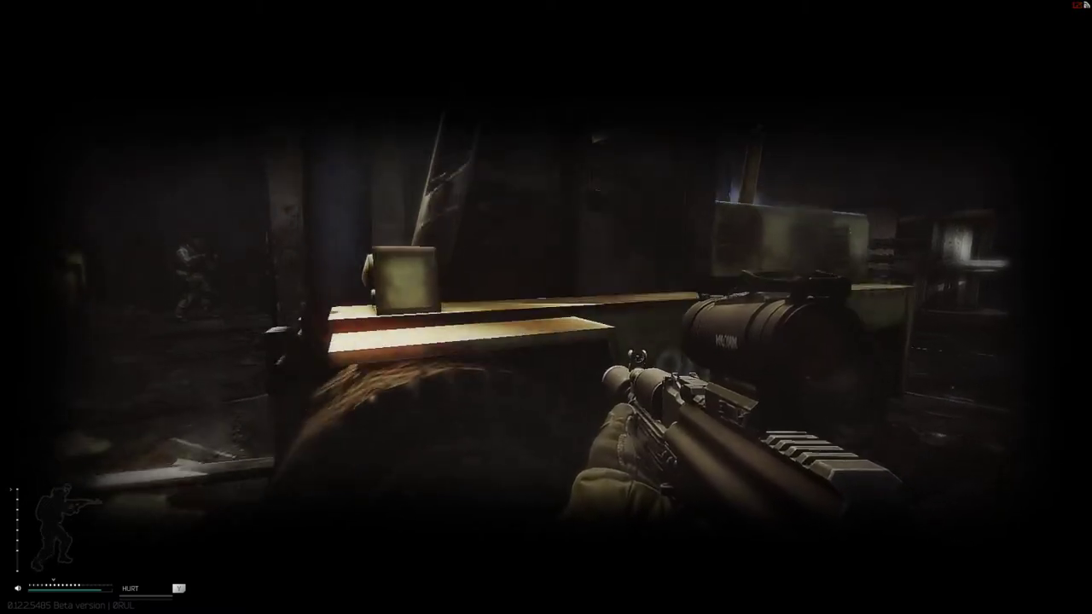
key(4)
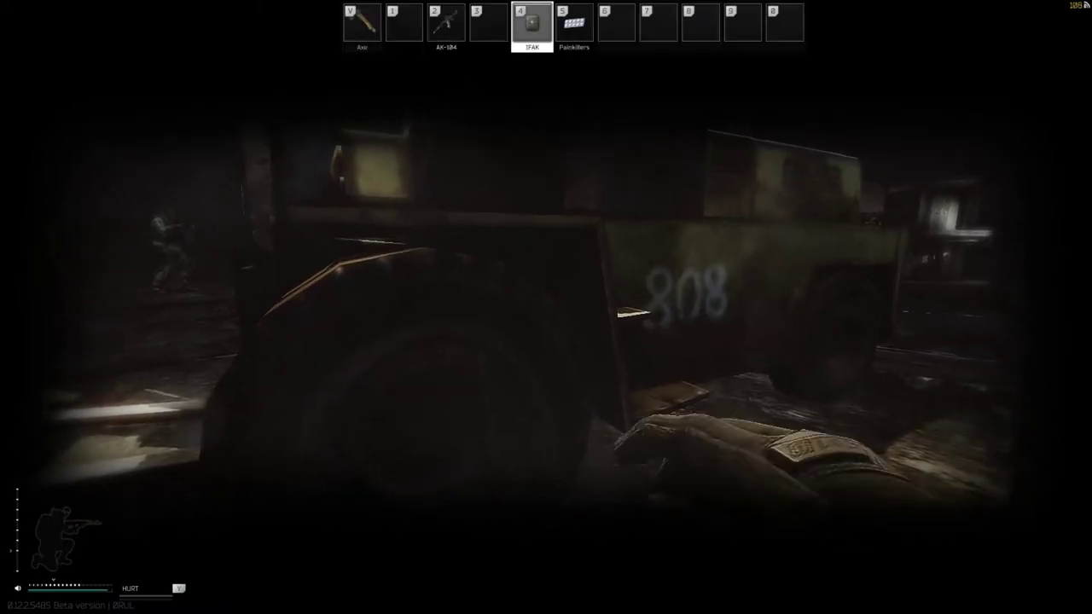
key(Tab)
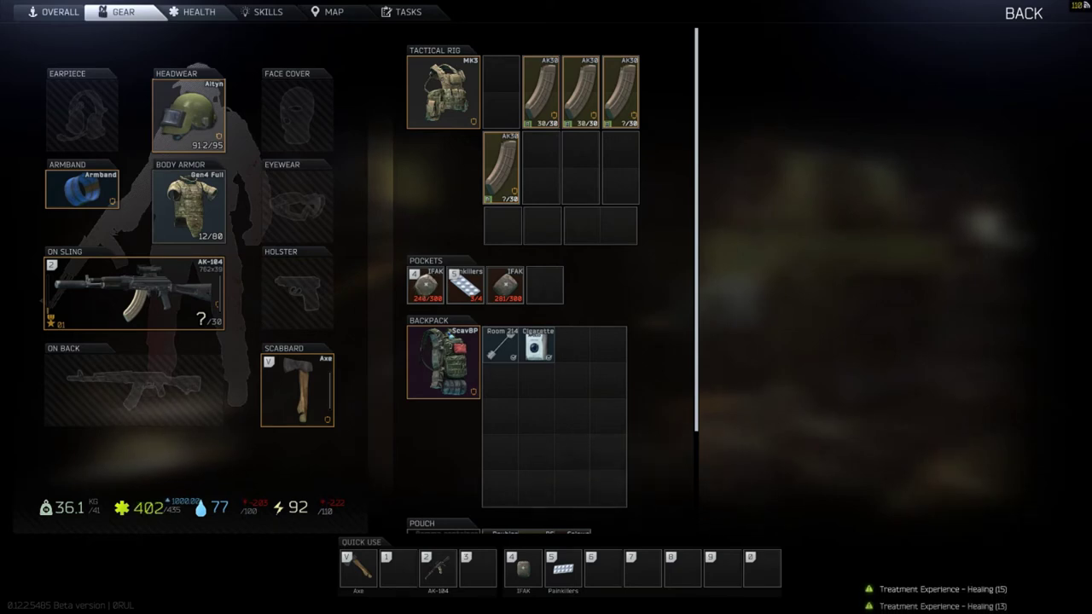
key(Tab)
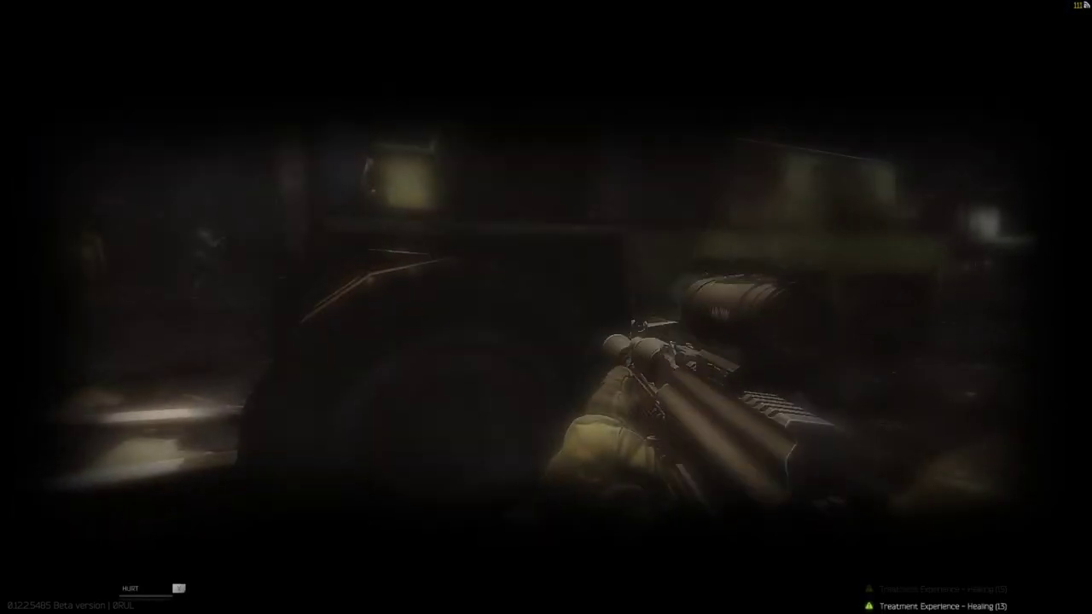
key(4)
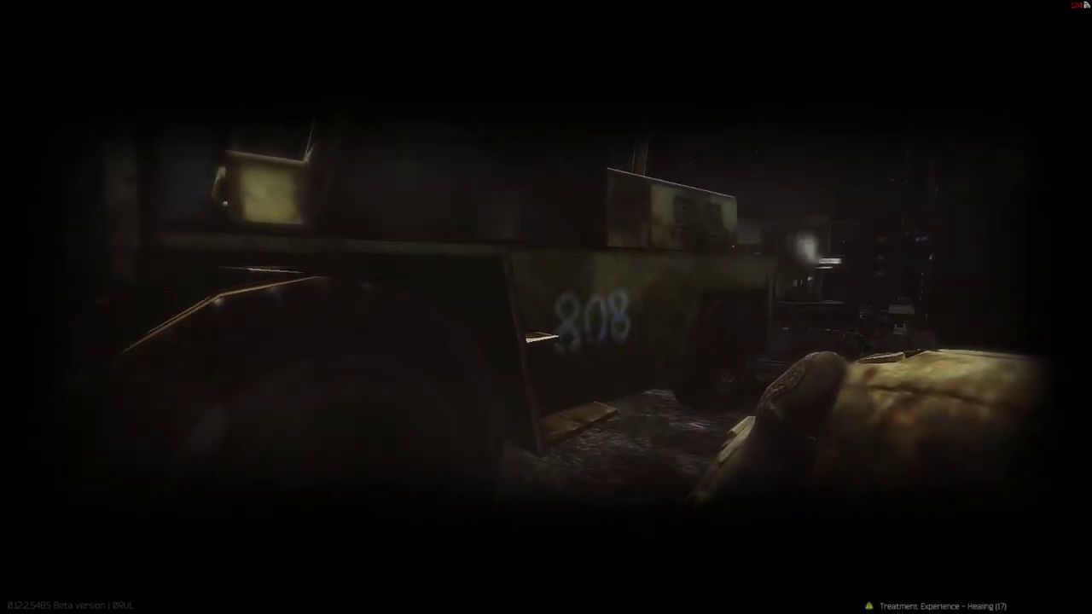
key(2)
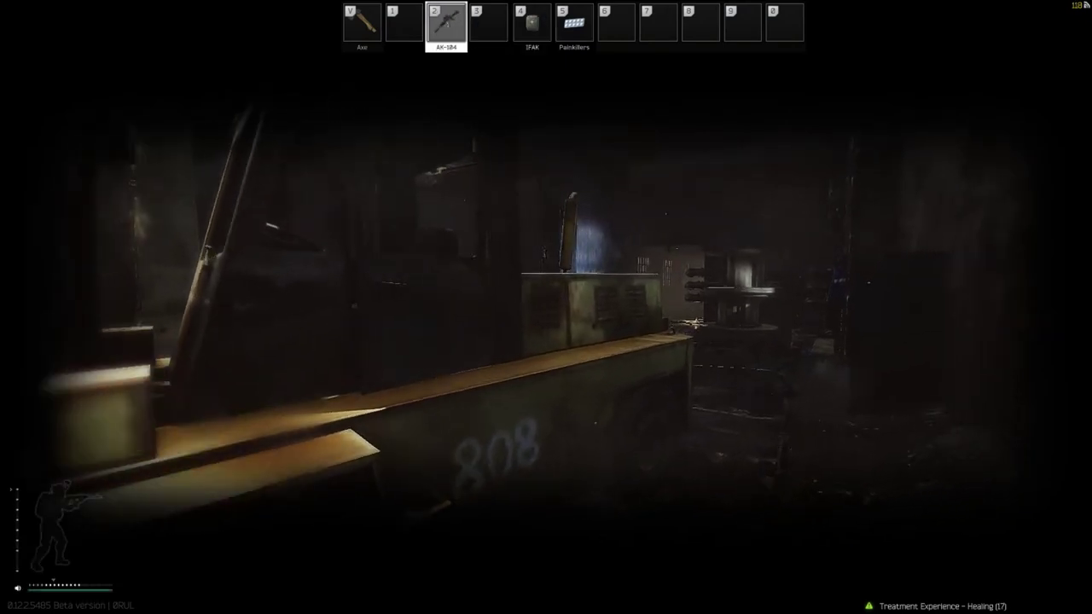
right_click(546, 307)
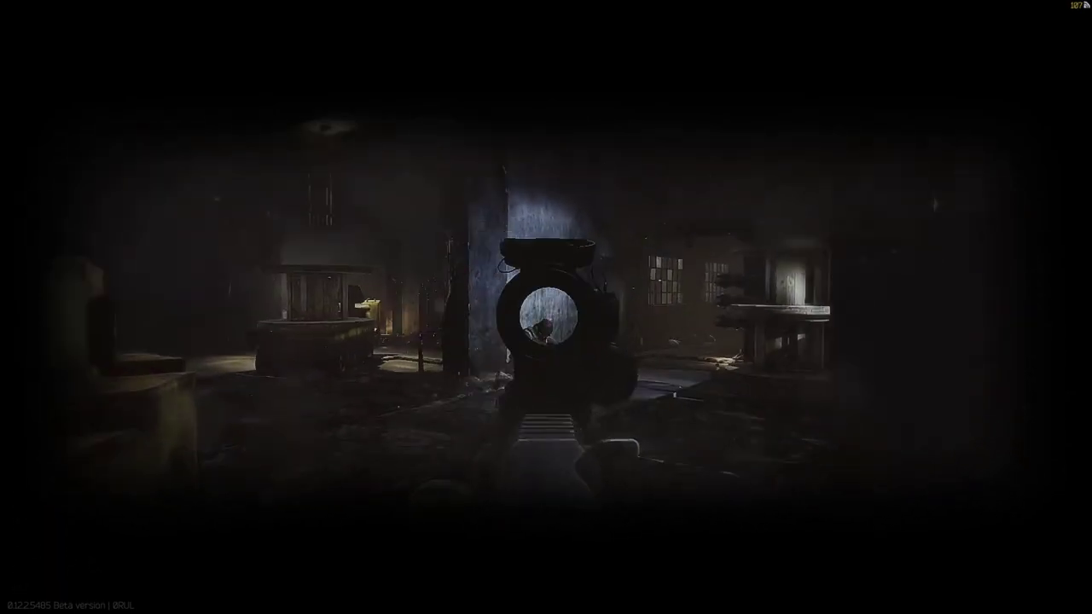
key(r)
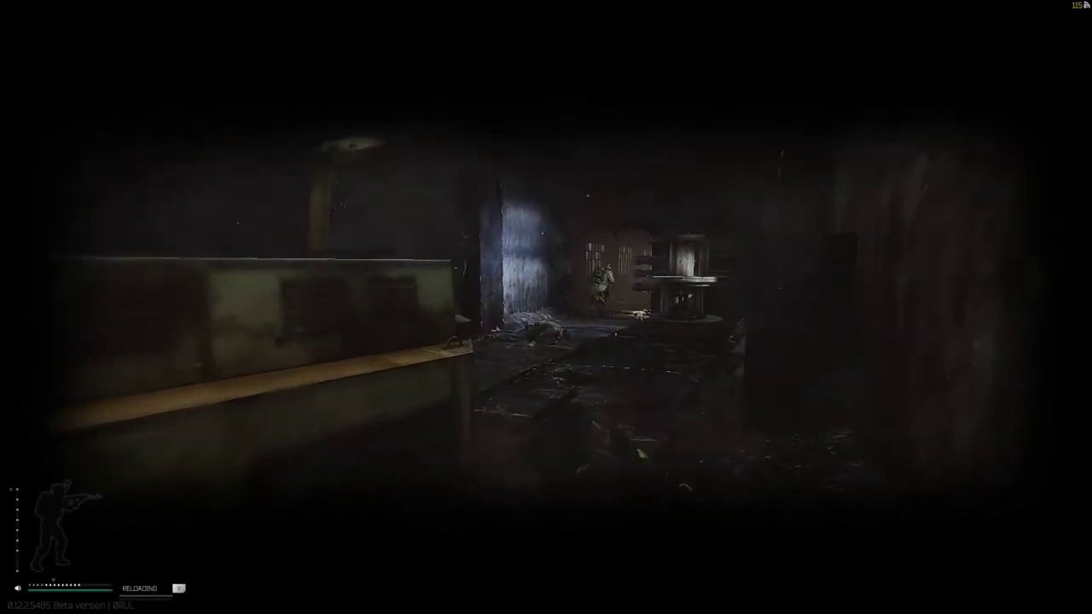
right_click(546, 307)
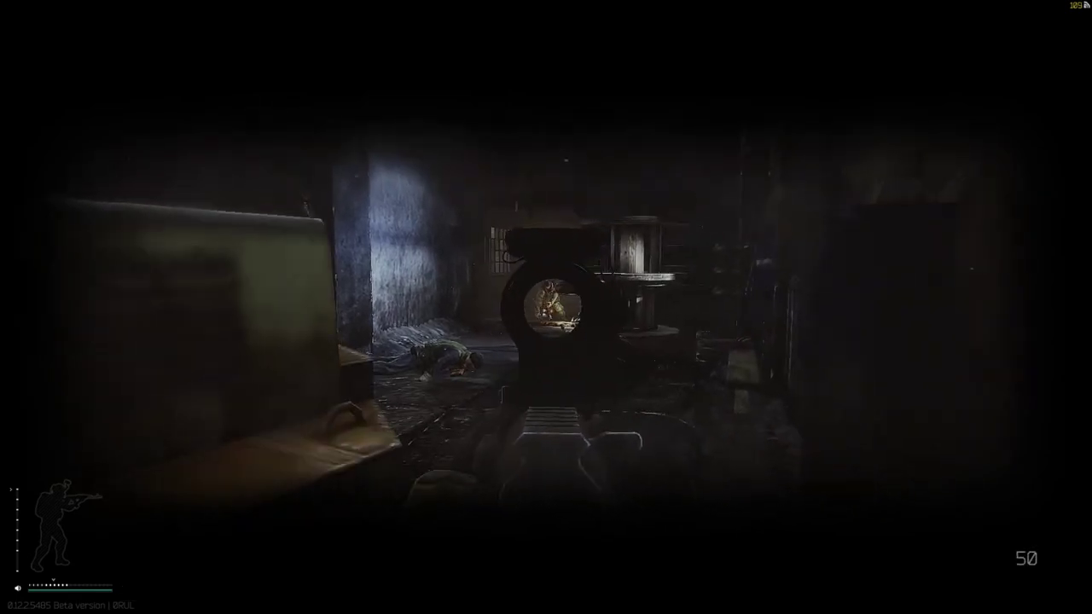
right_click(546, 307)
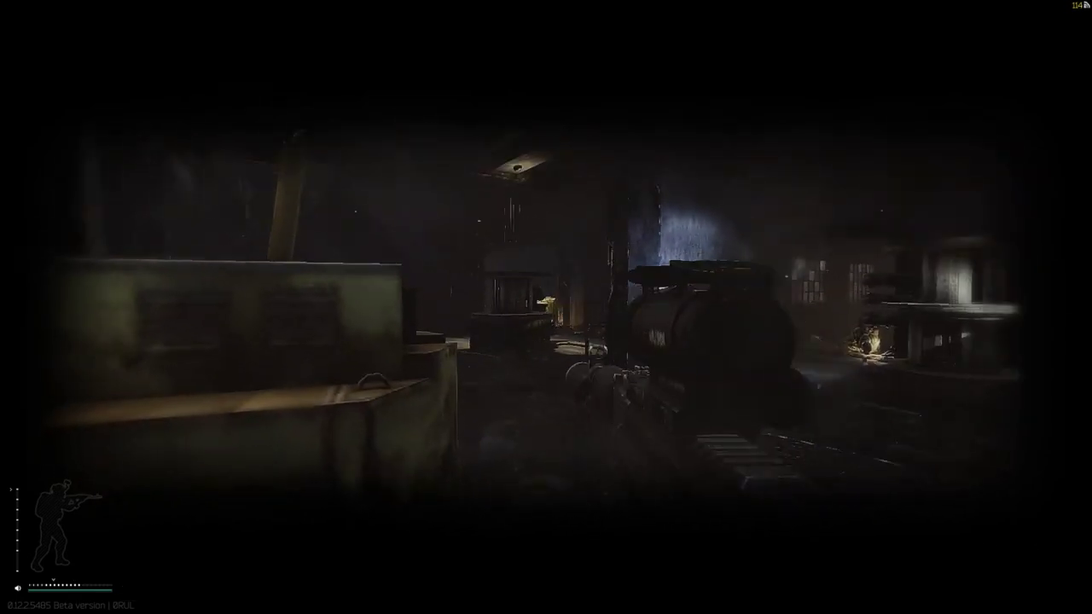
right_click(546, 307)
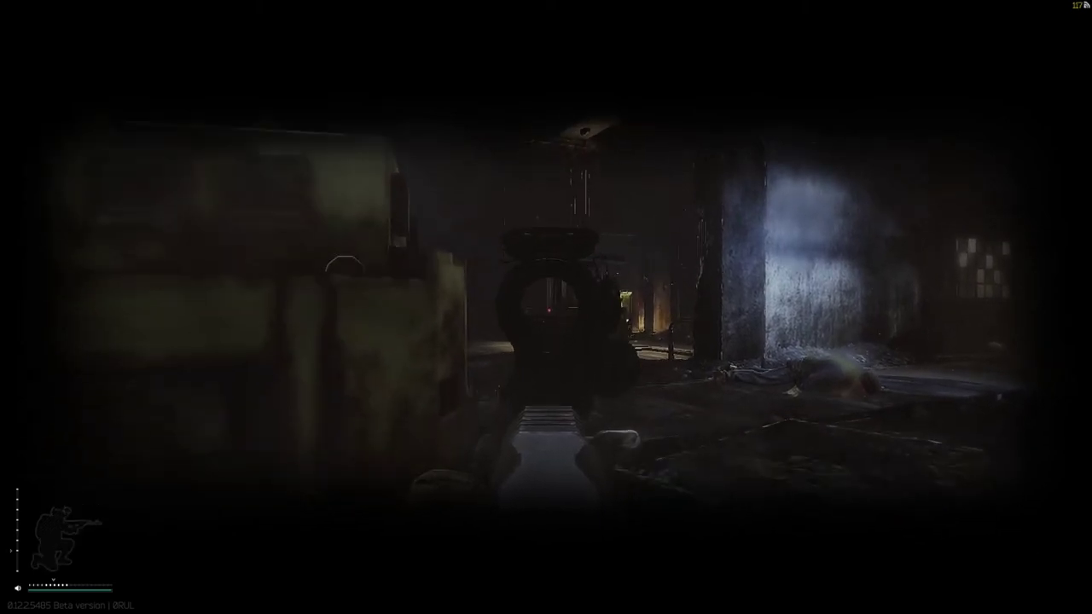
right_click(546, 307)
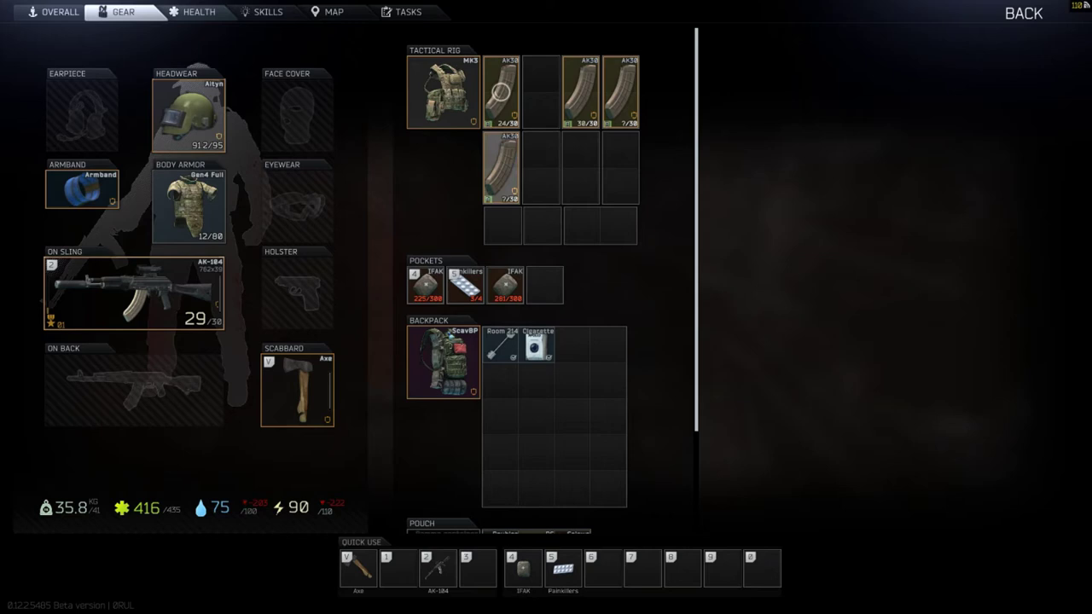
scroll(523, 268, down, 3)
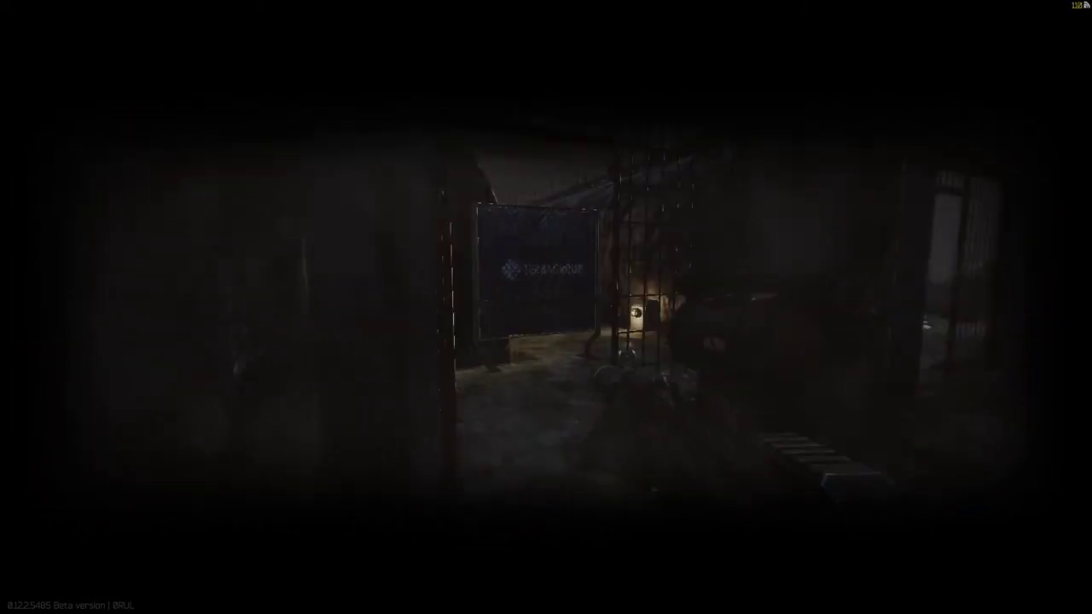
key(w)
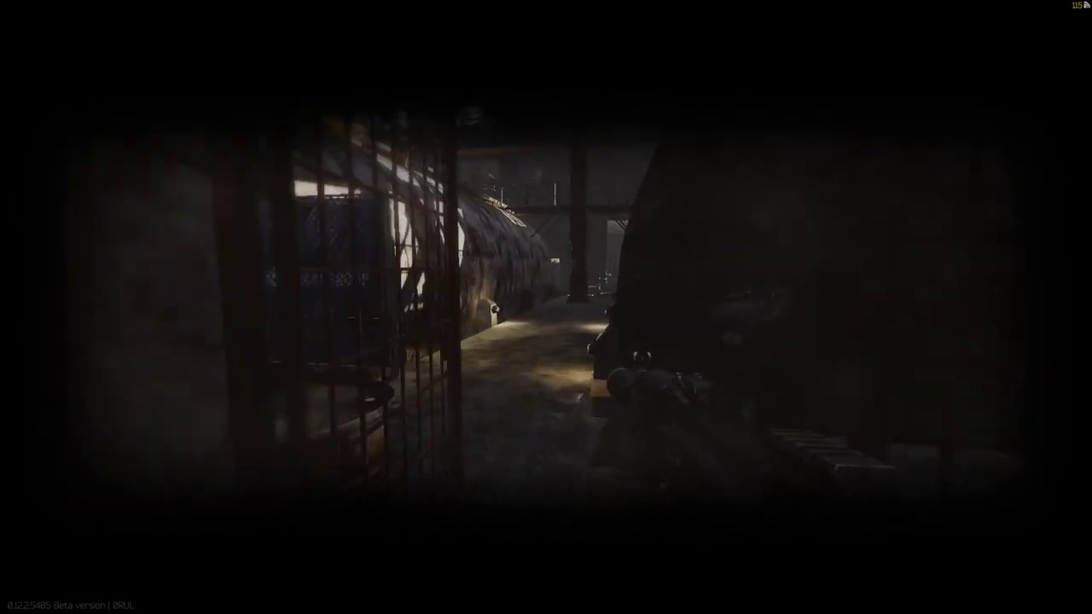
key(w)
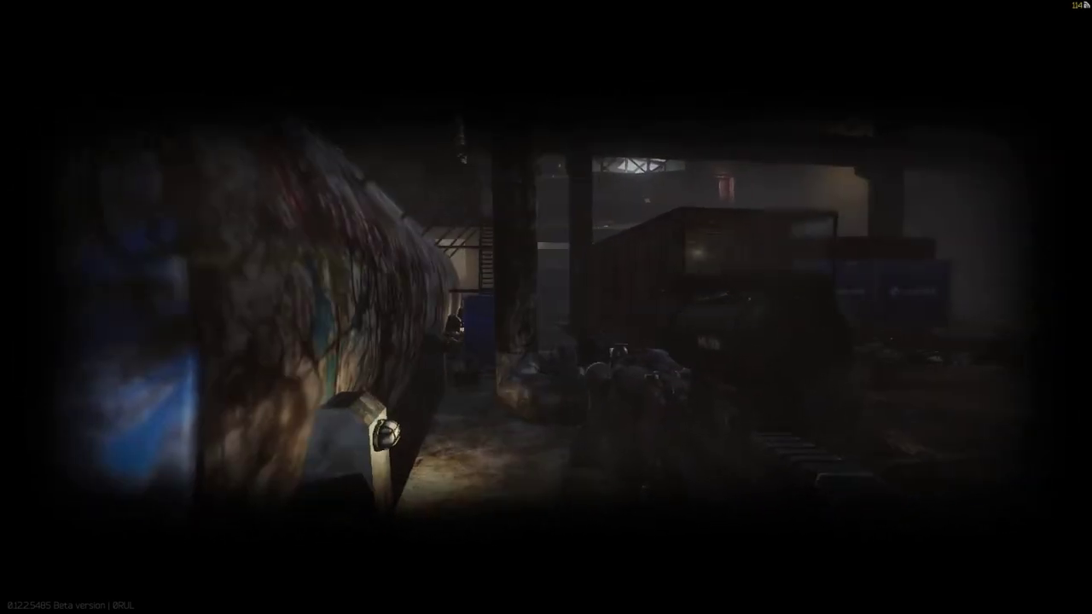
key(w)
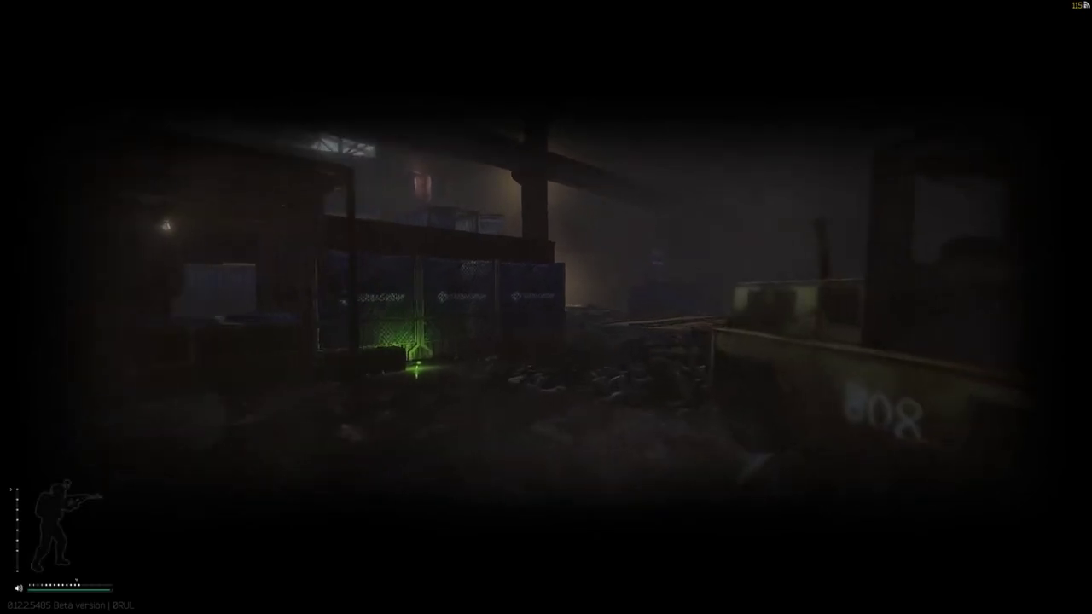
key(w)
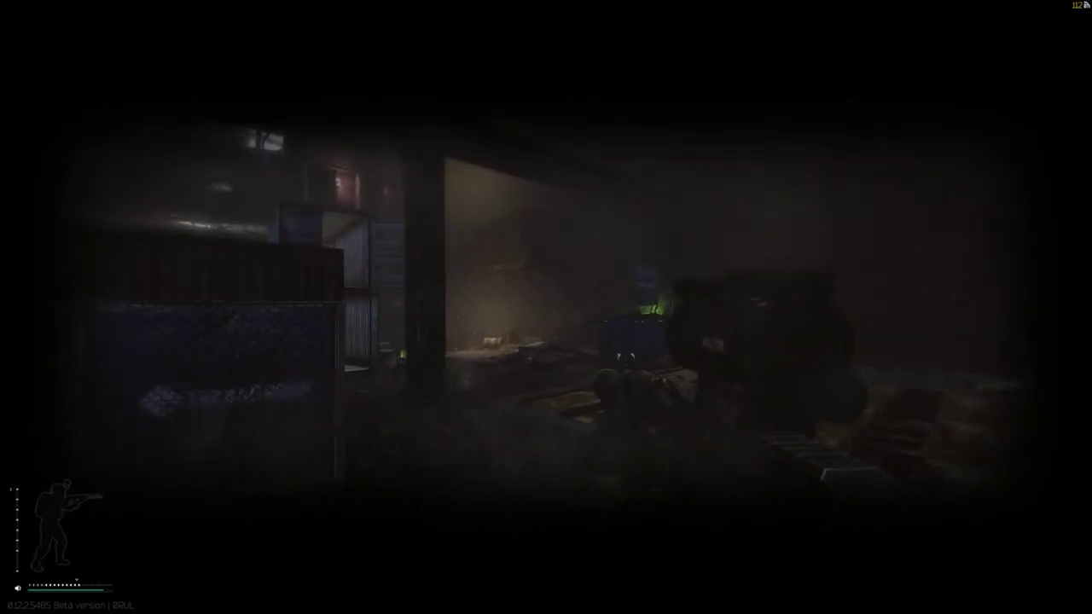
key(w)
key(w)
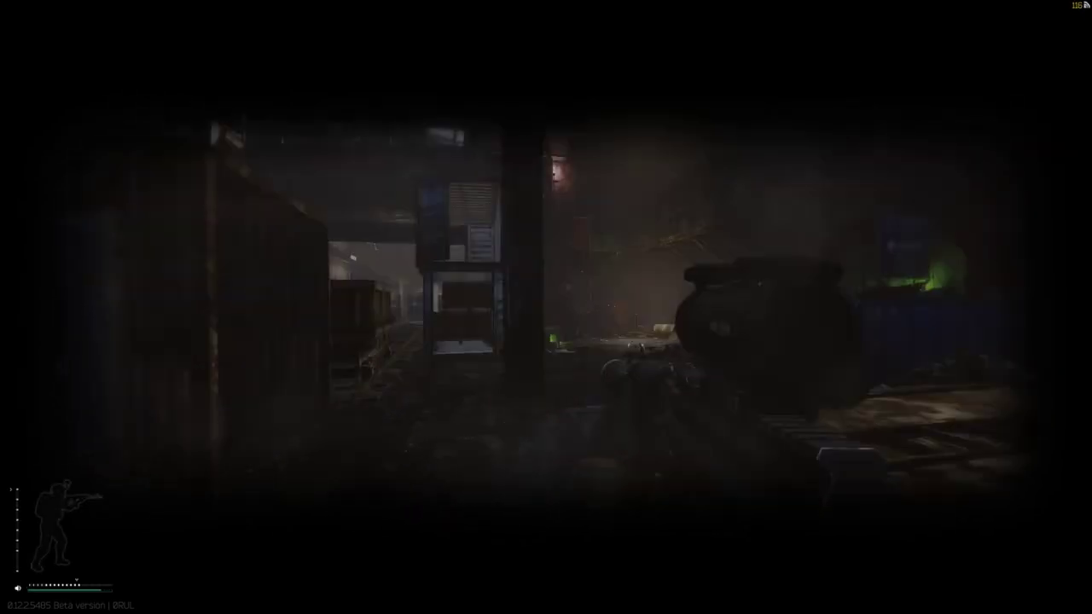
right_click(546, 307)
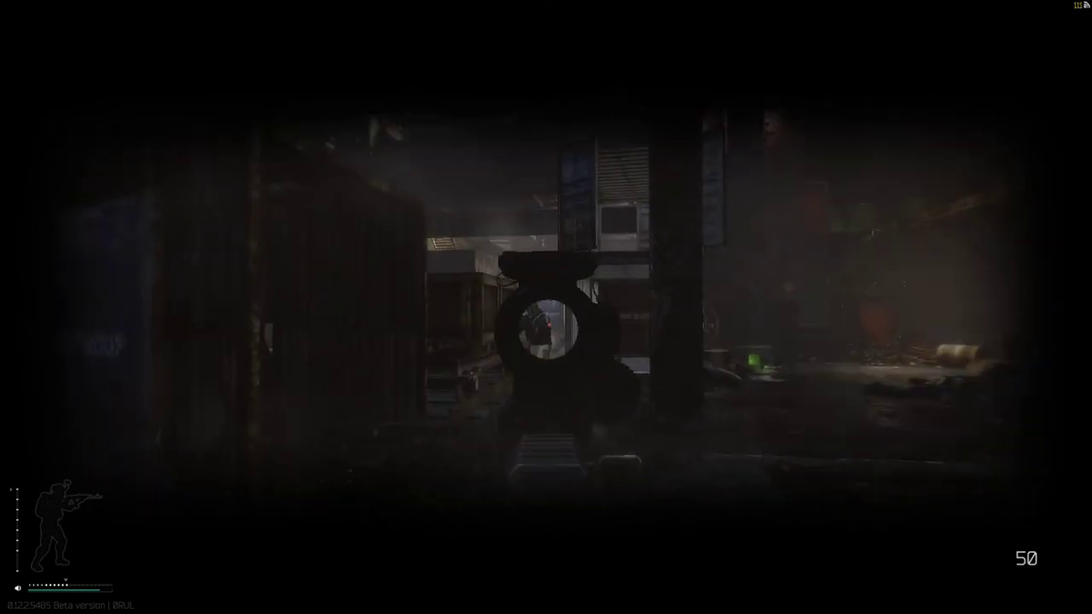
right_click(546, 307)
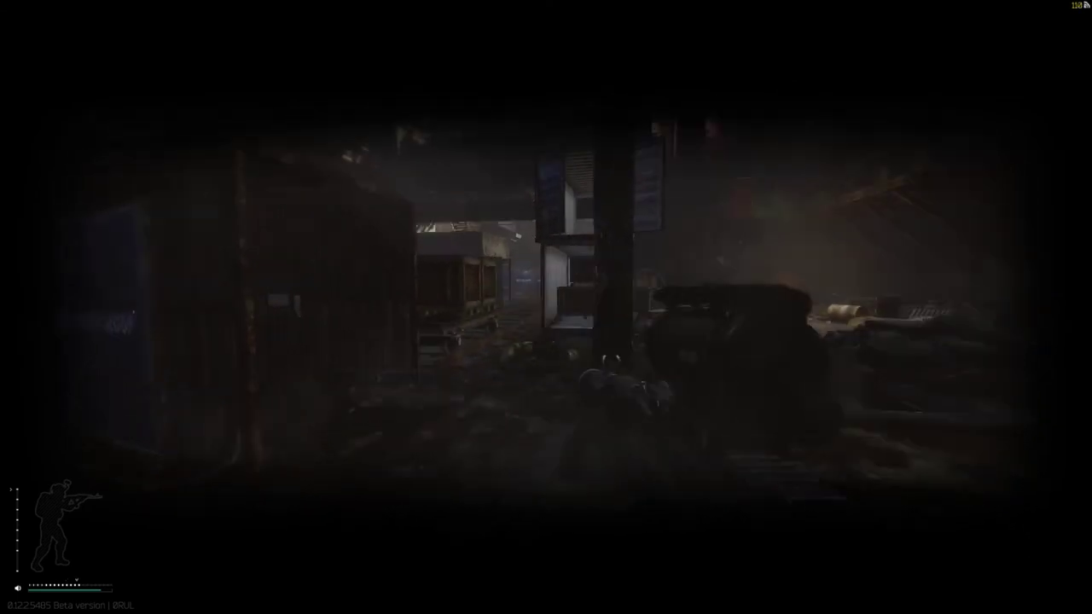
key(w)
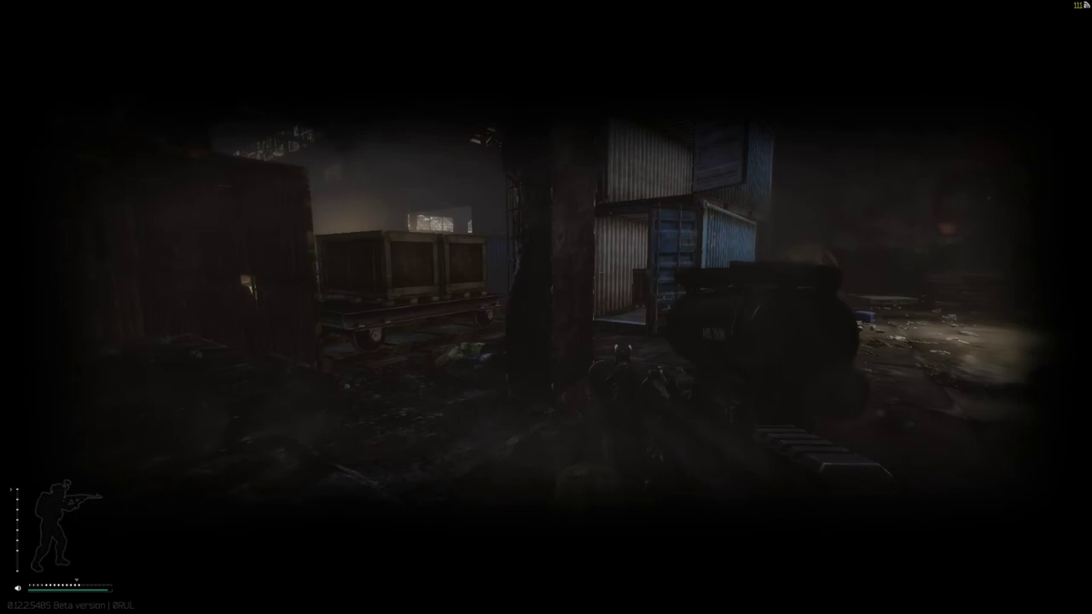
key(w)
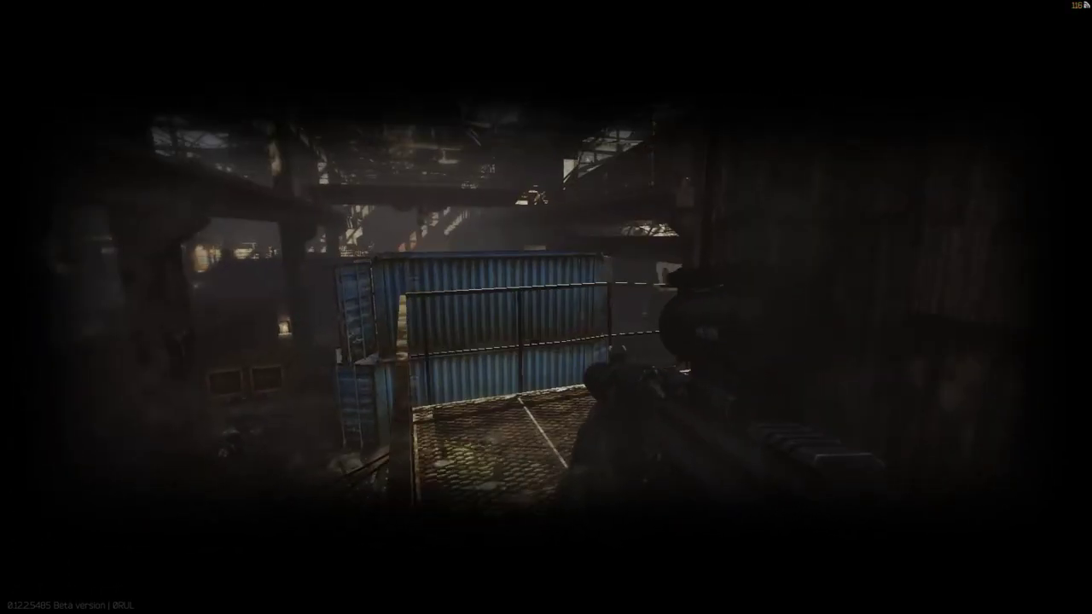
key(w)
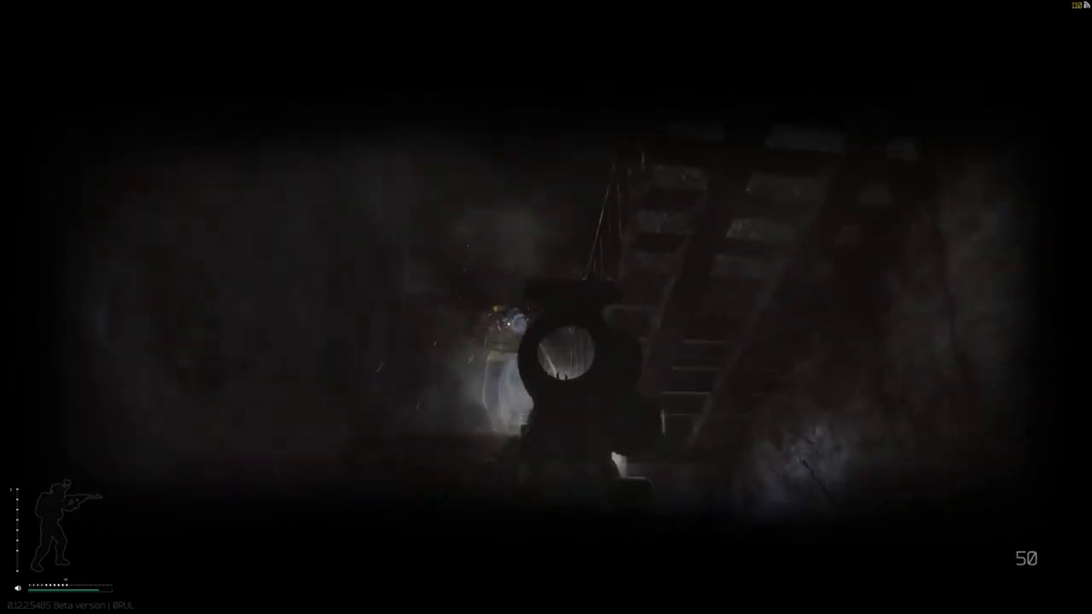
click(546, 307)
key(w)
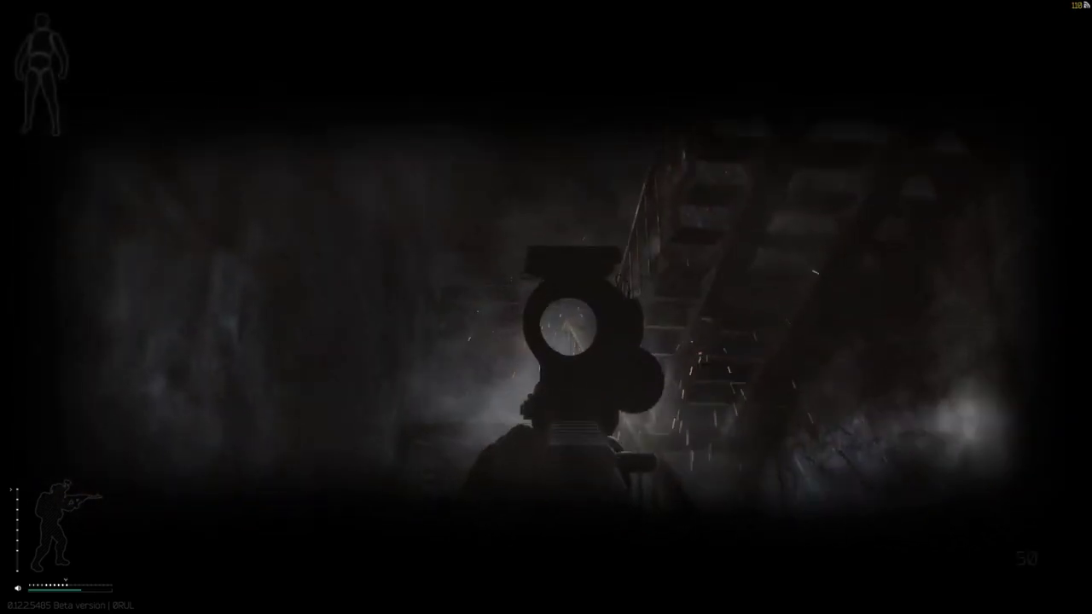
key(w)
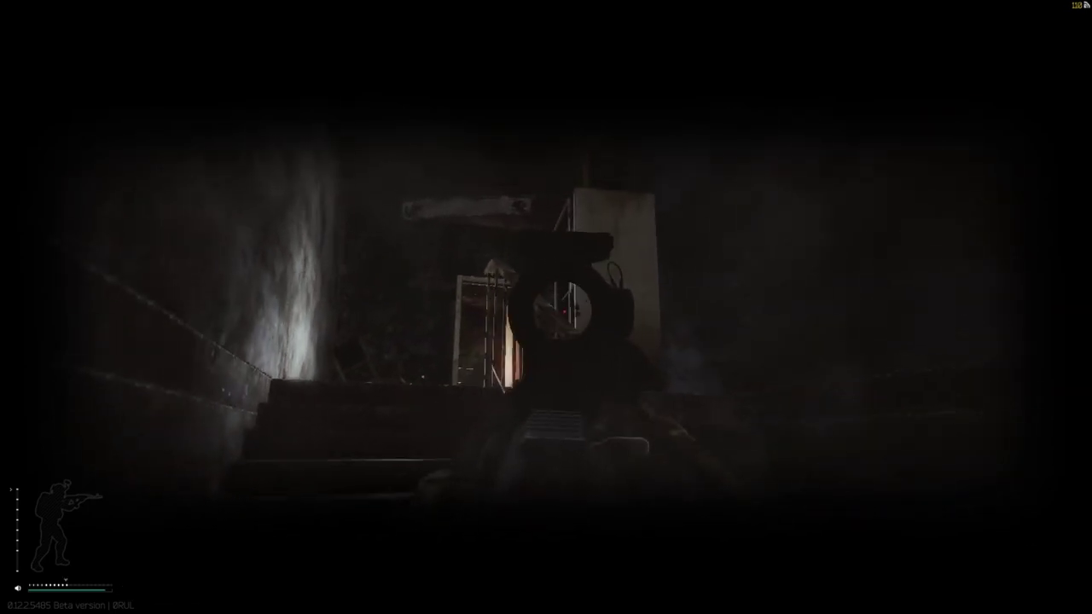
key(w)
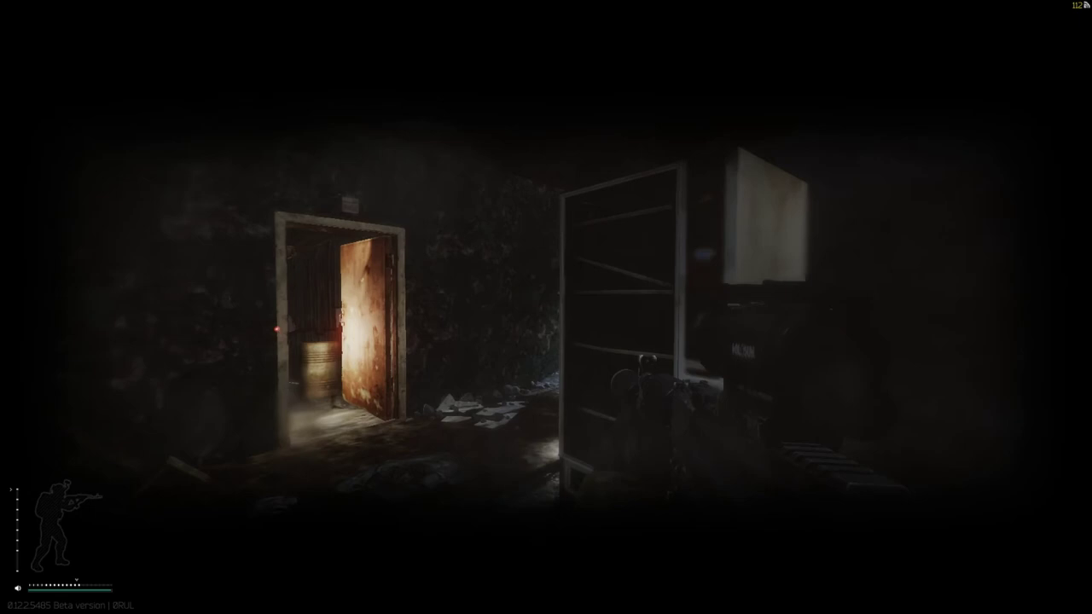
right_click(546, 307)
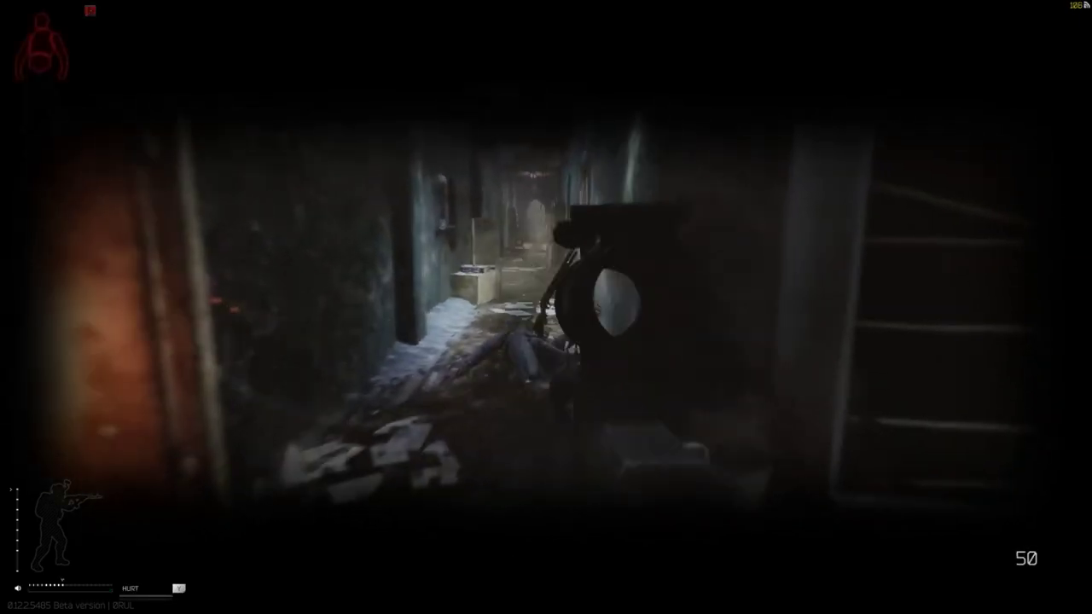
key(s)
key(w)
key(4)
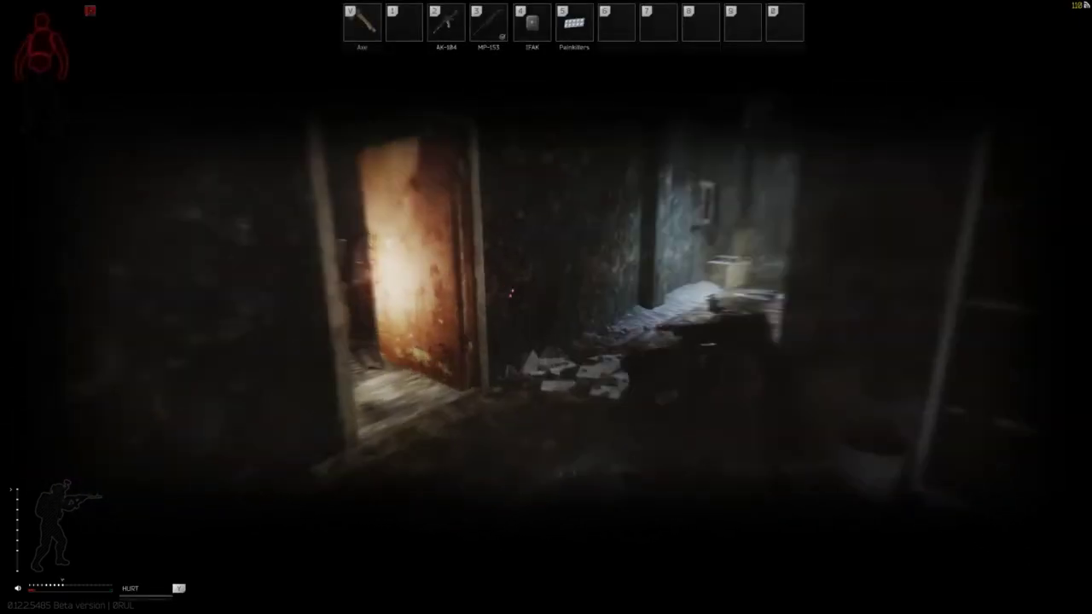
key(s)
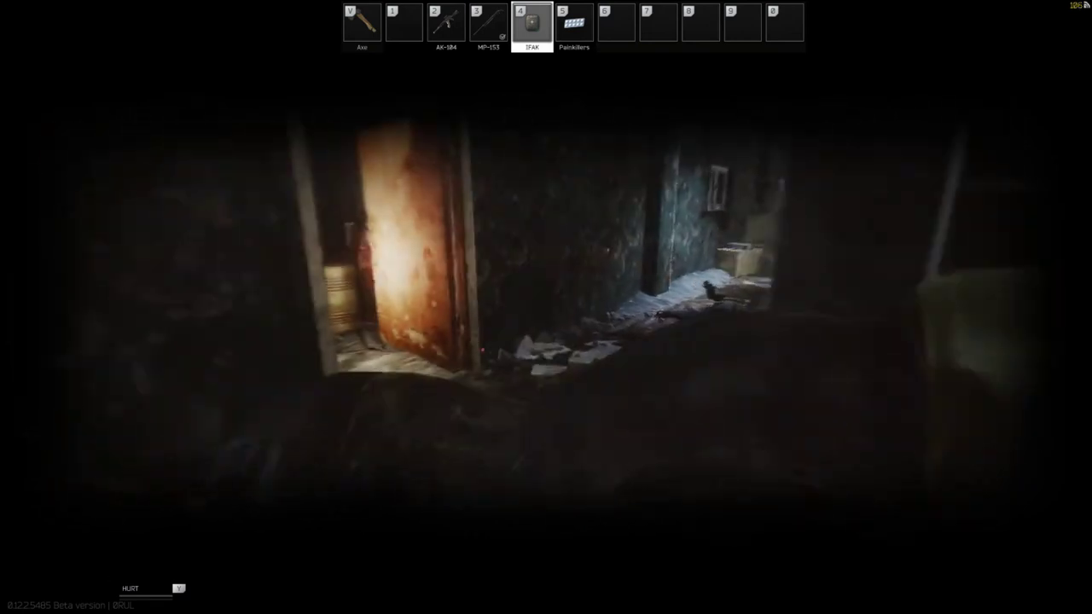
key(w)
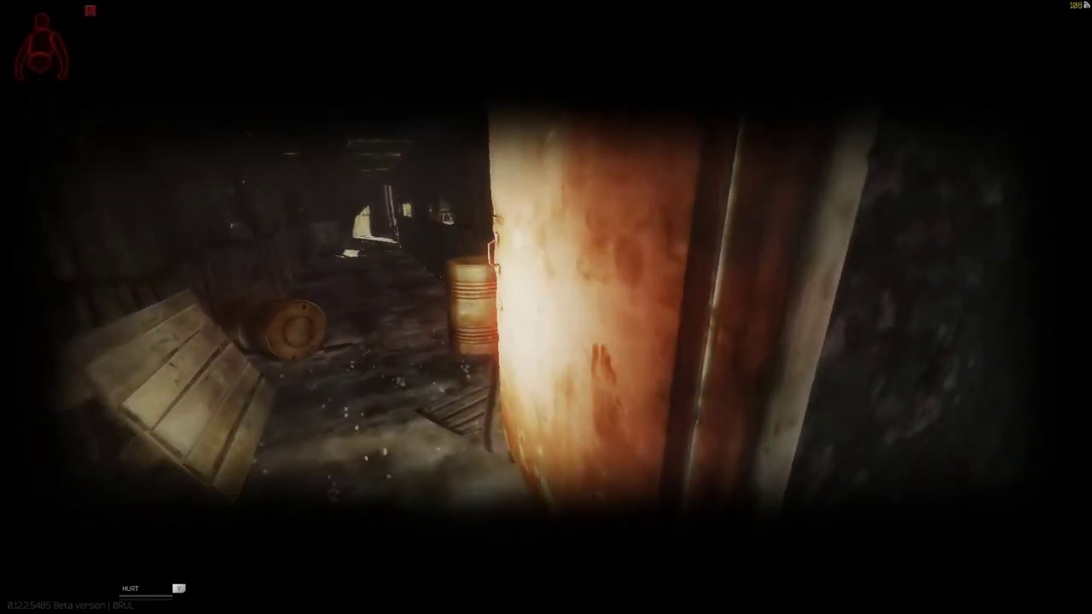
key(2)
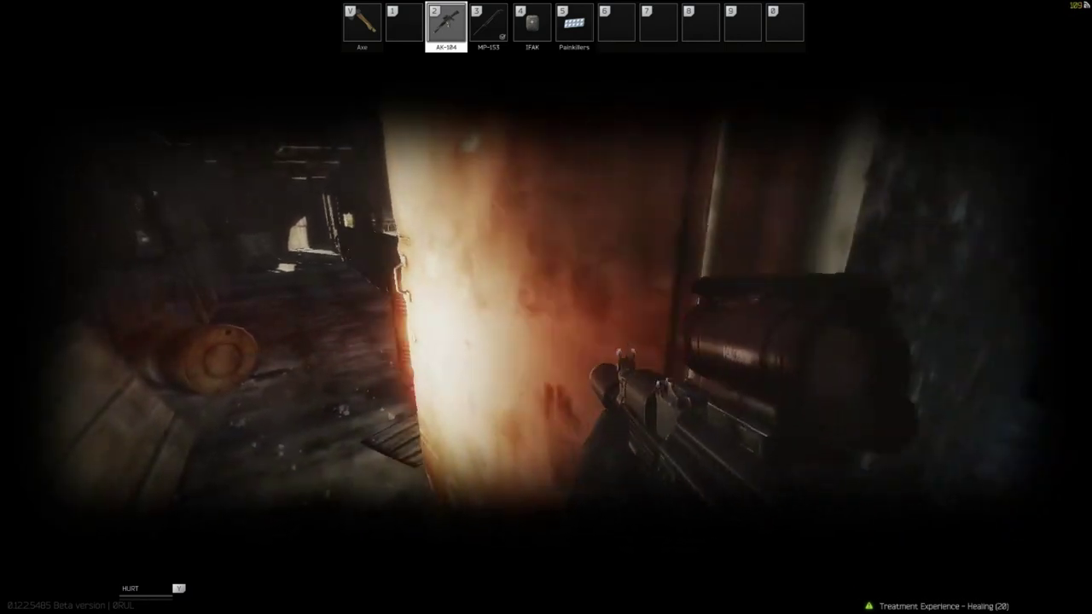
key(w)
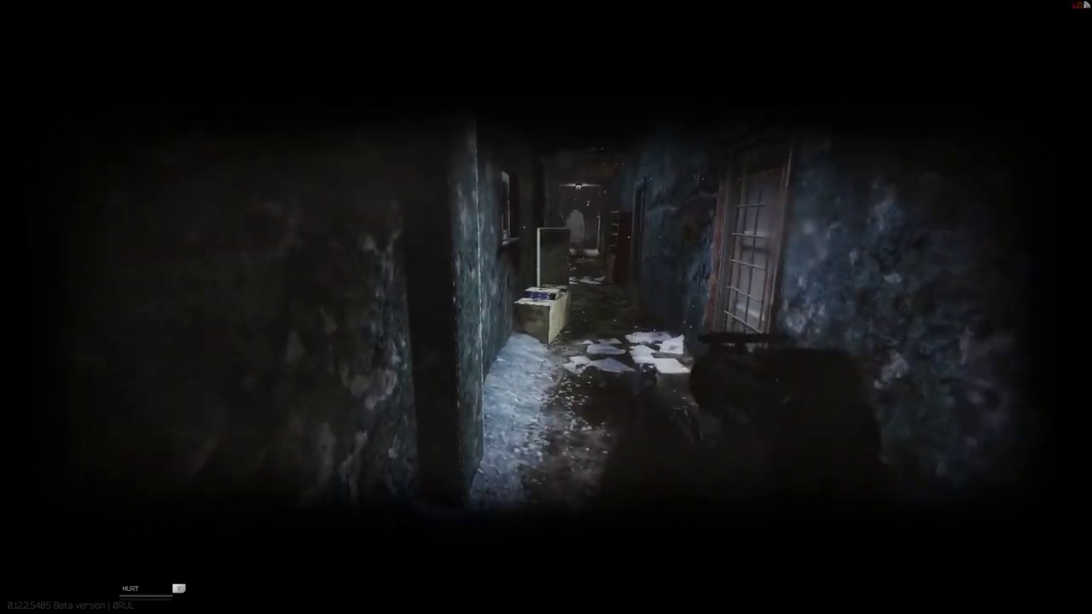
key(w)
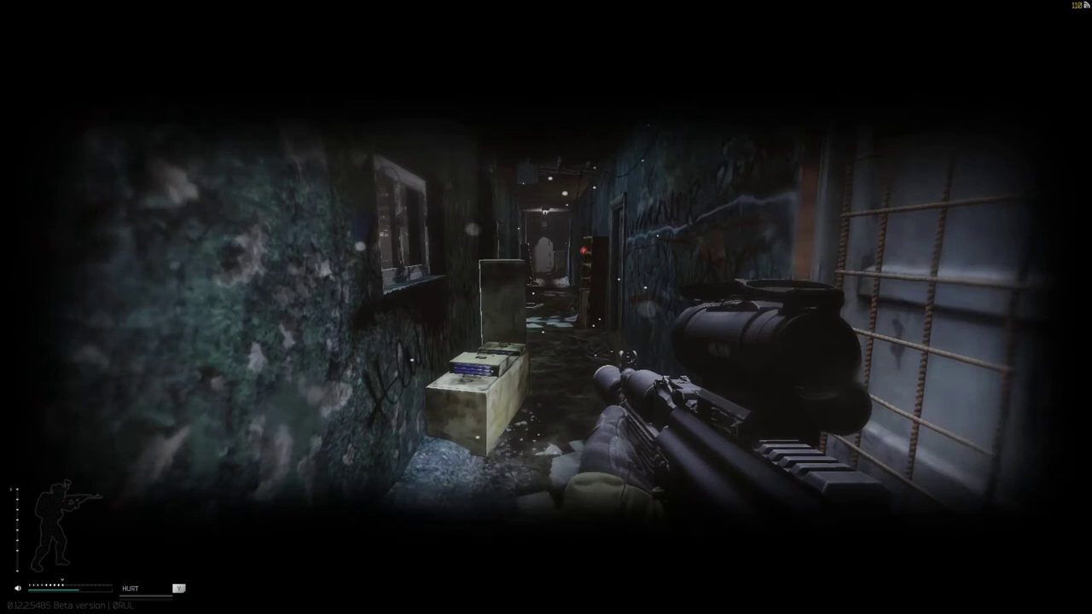
key(w)
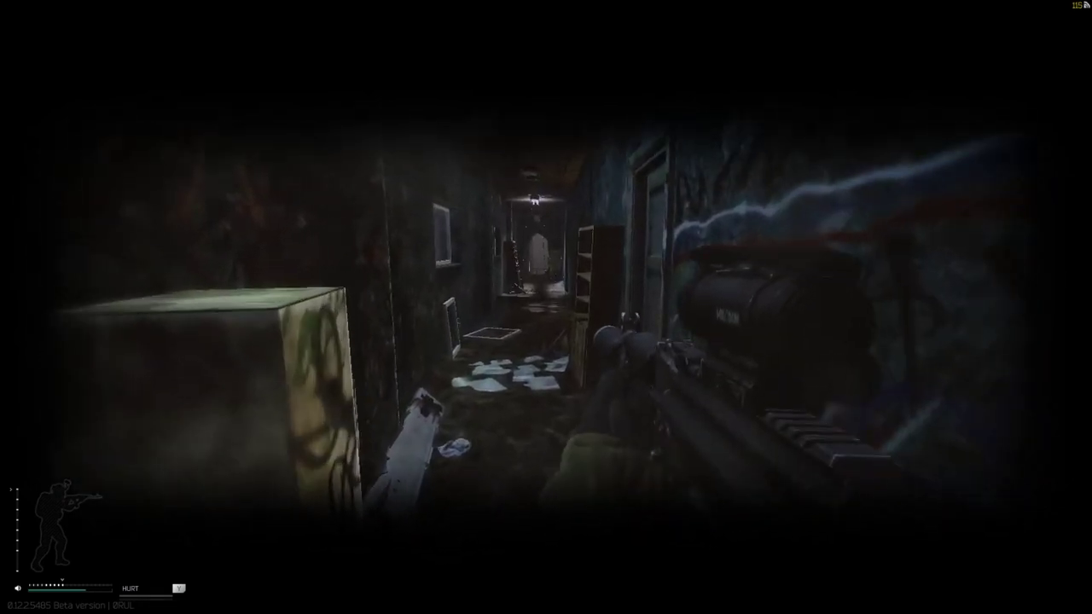
key(w)
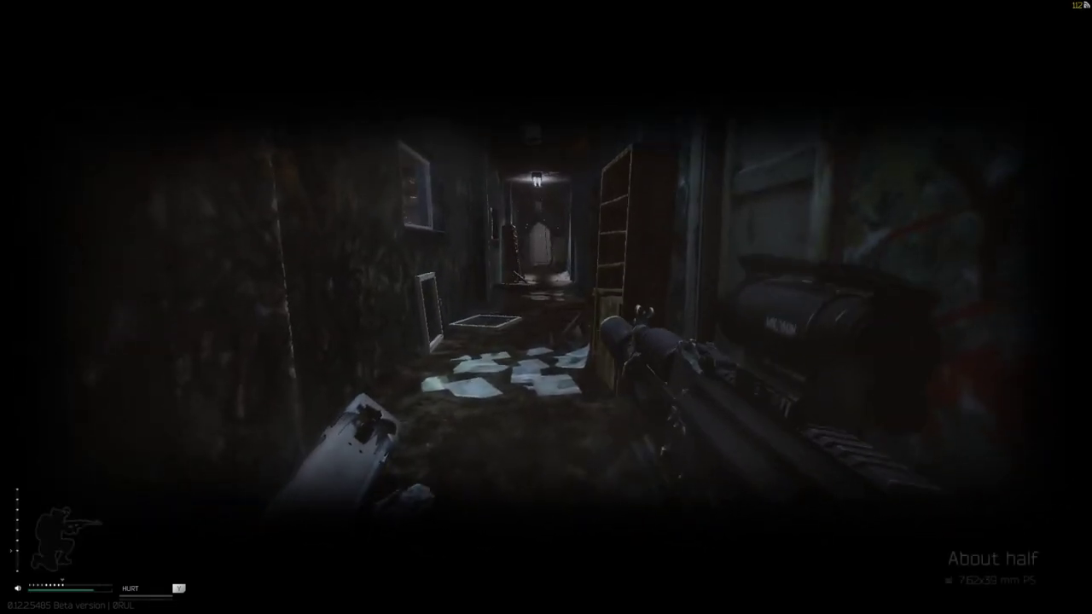
key(w)
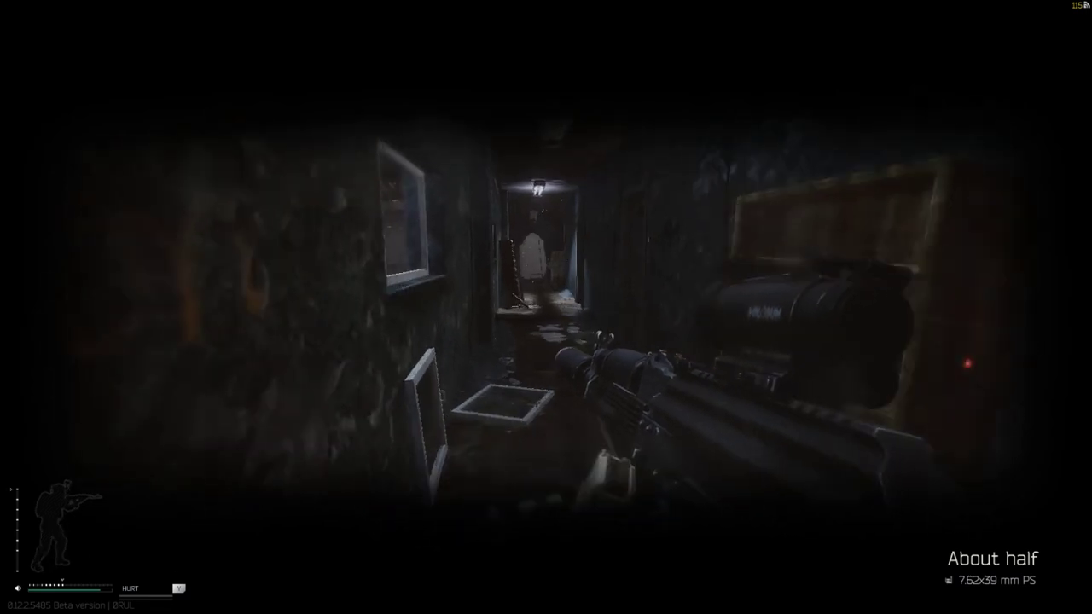
key(w)
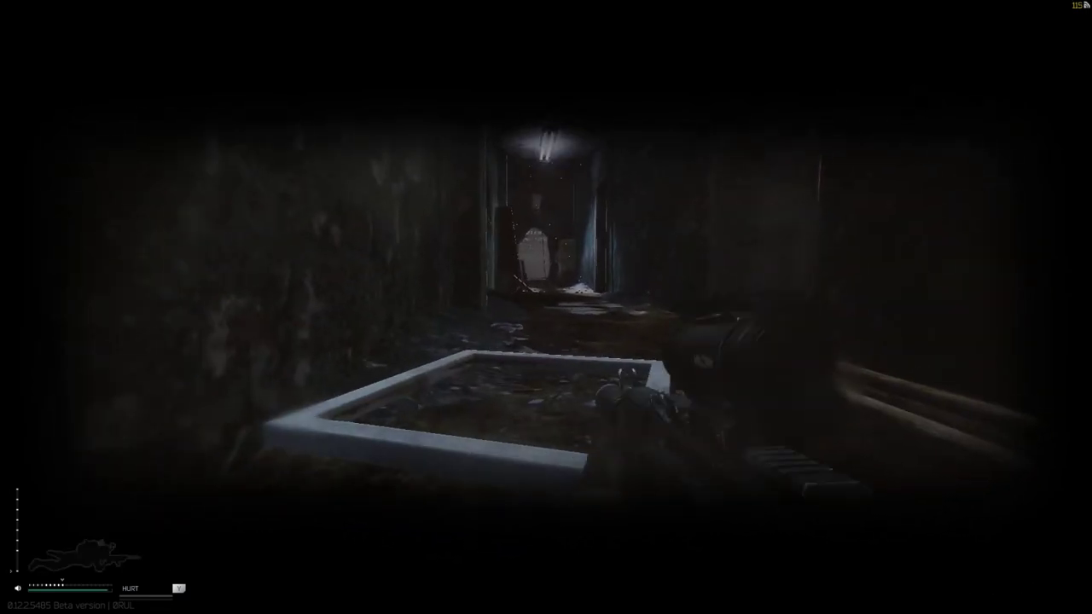
key(w)
key(w)
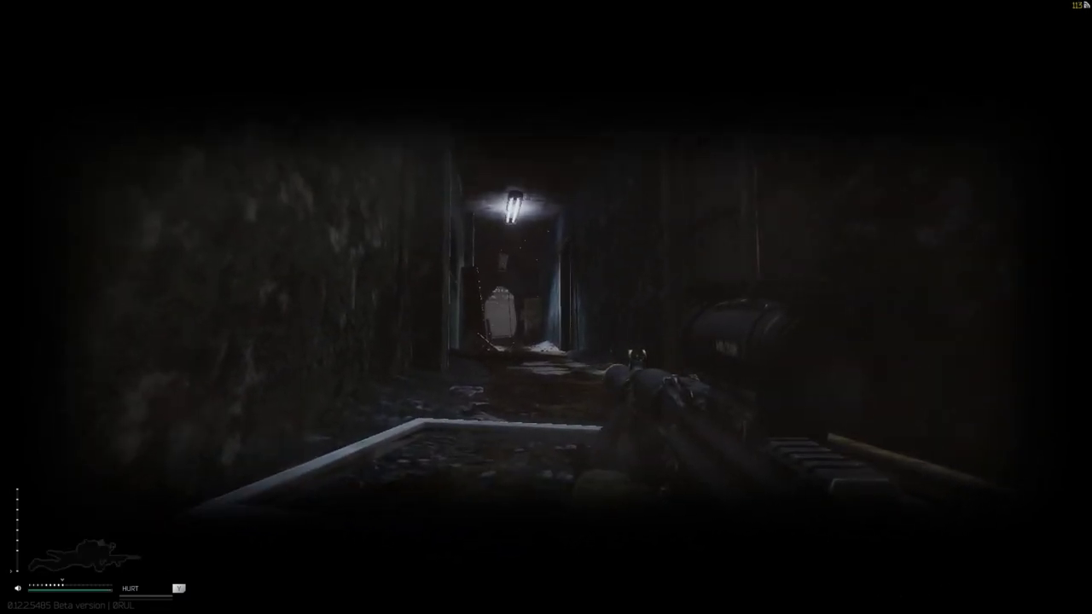
key(v)
key(Tab)
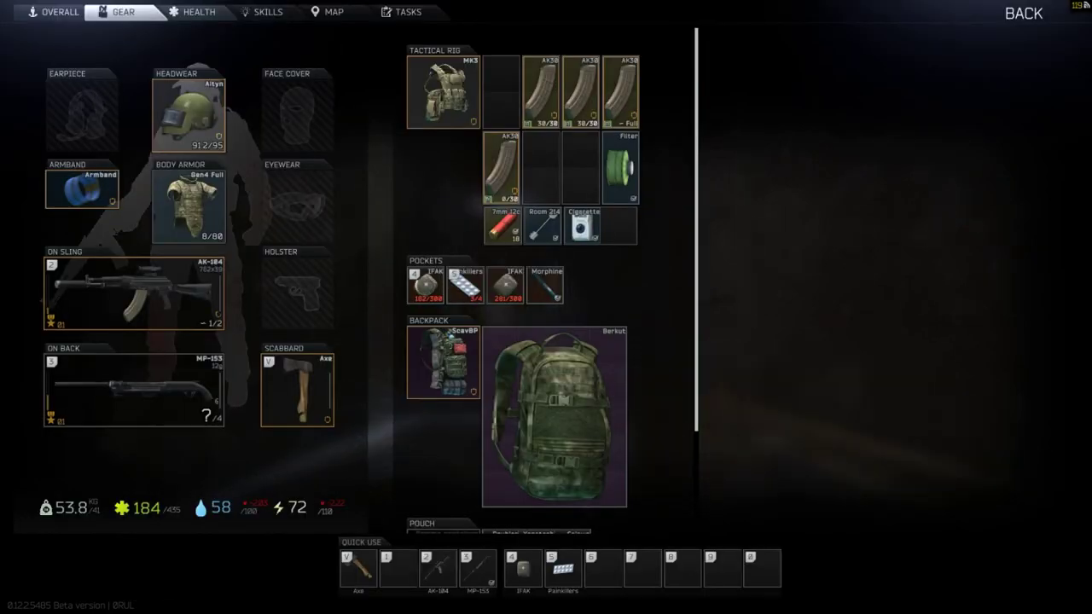
key(Tab)
key(Tab)
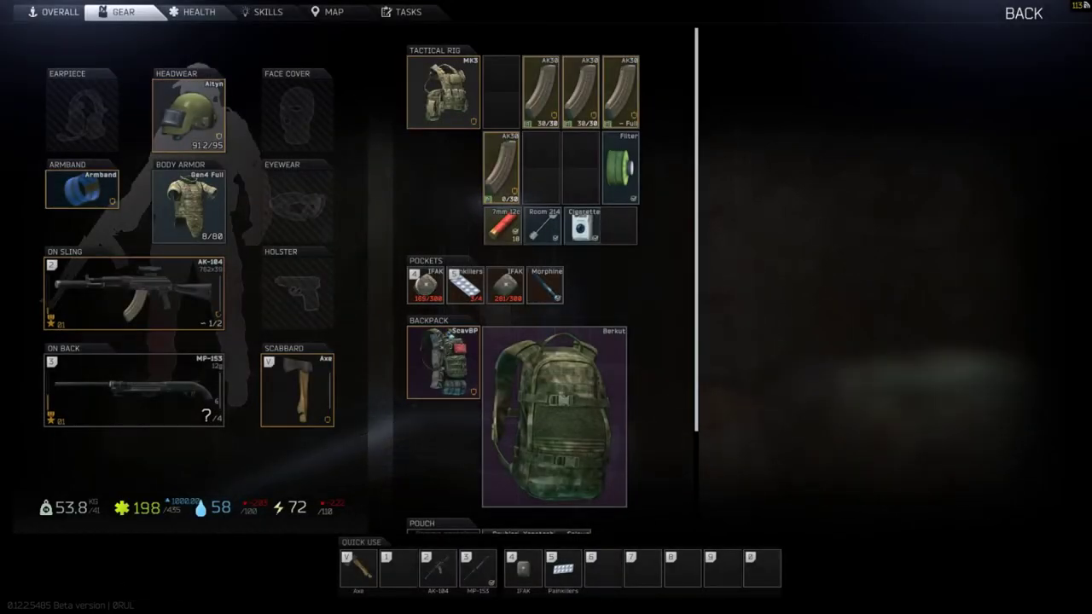
key(Tab)
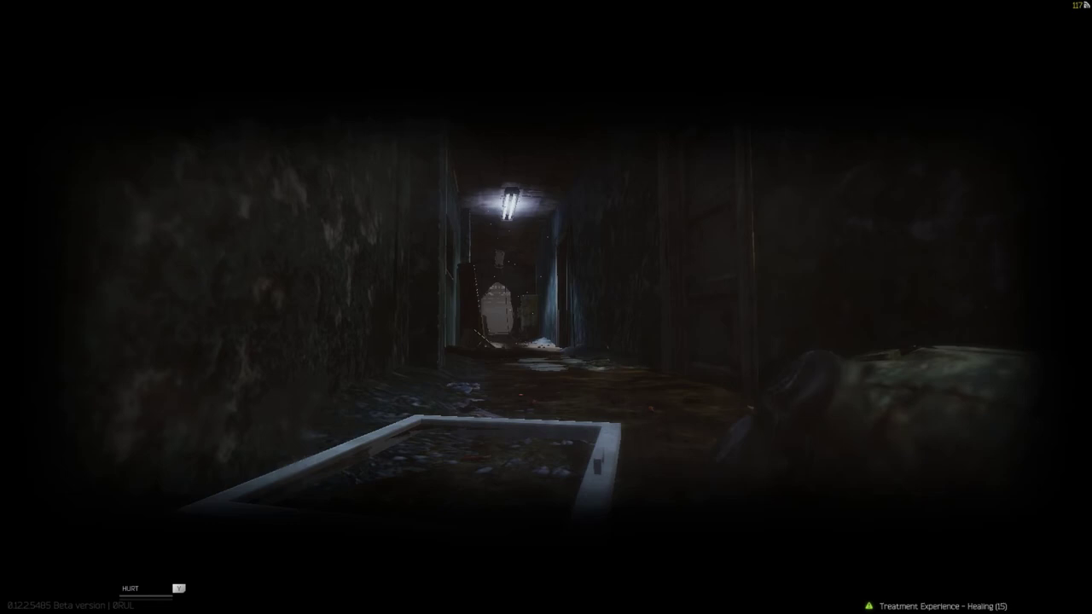
key(2)
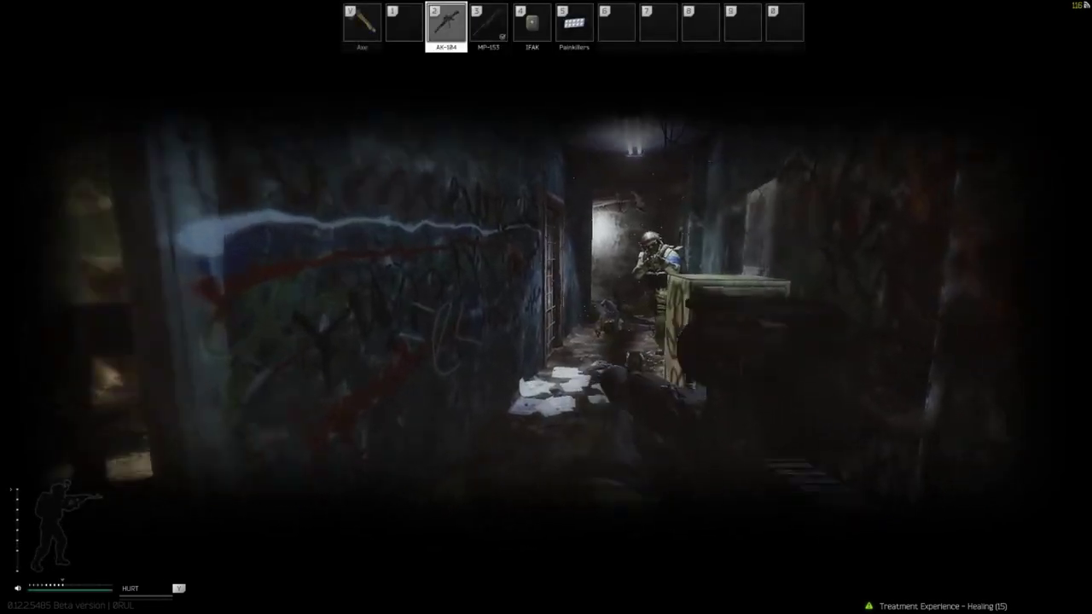
key(w)
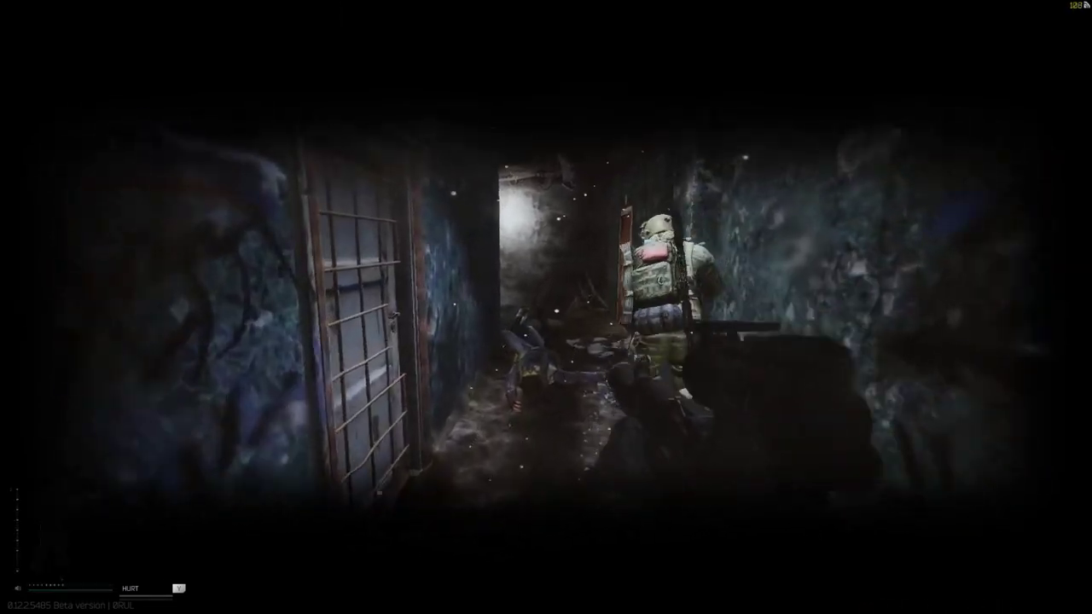
key(5)
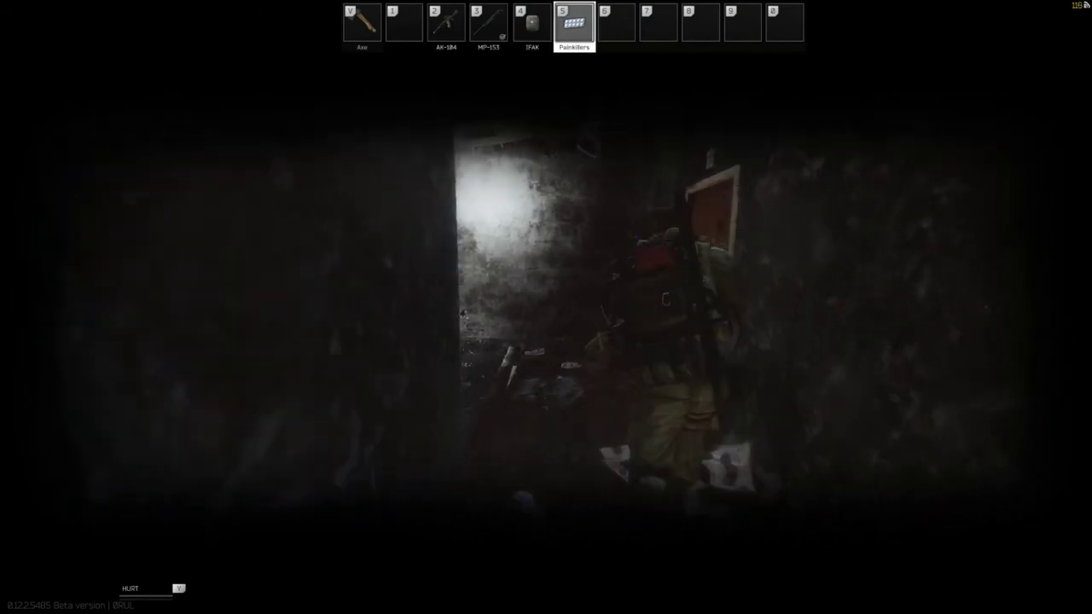
key(w)
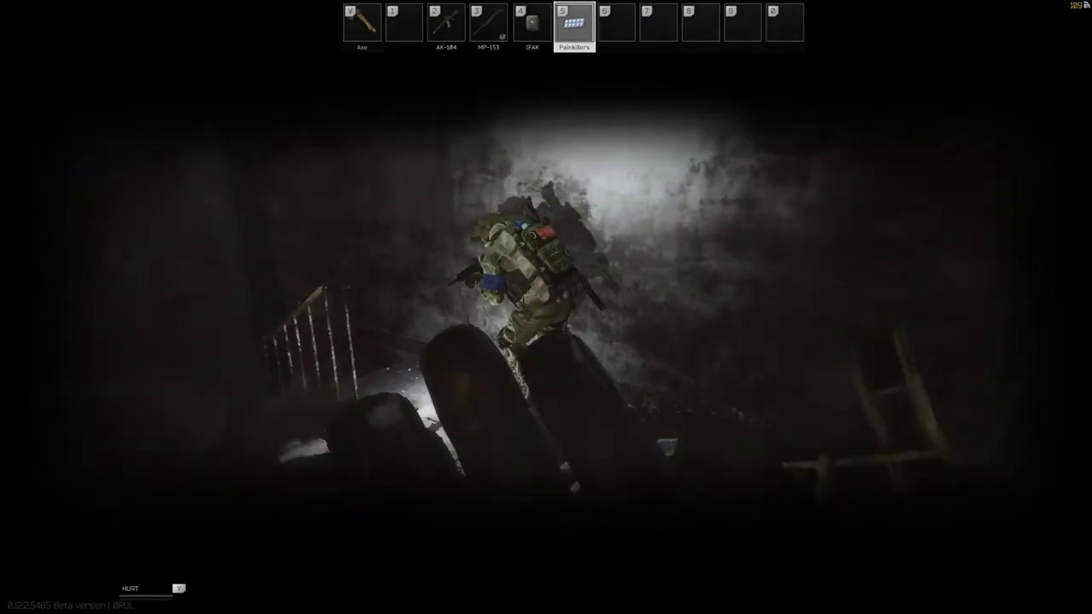
key(w)
key(2)
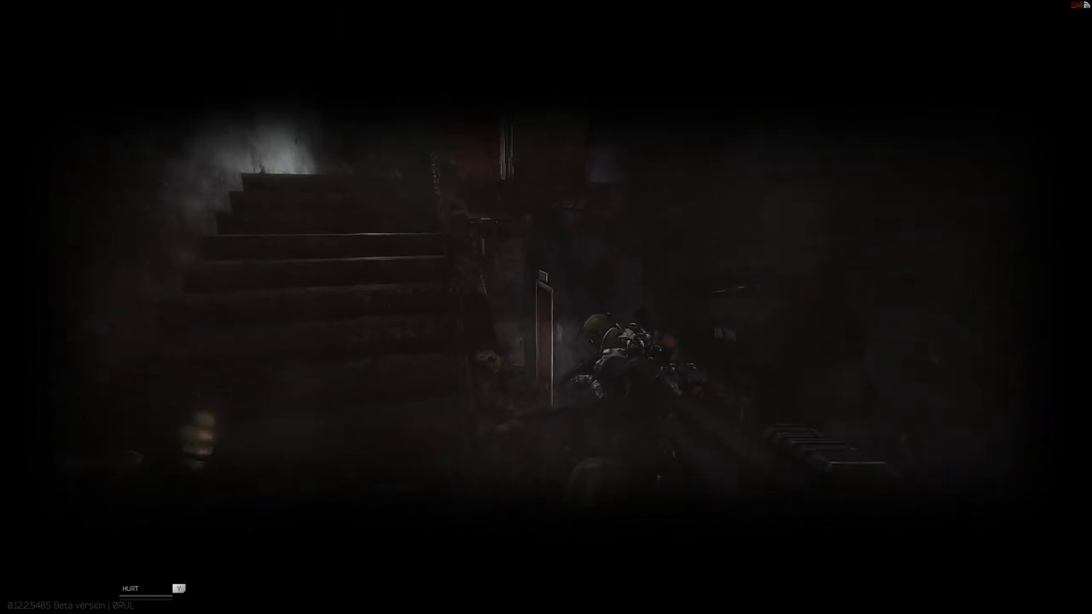
key(w)
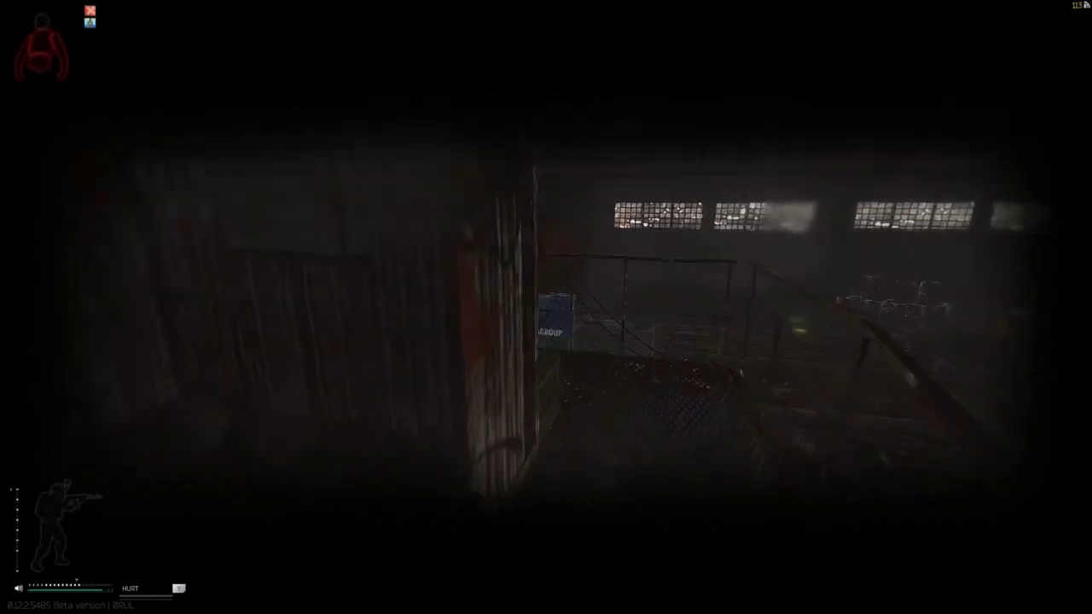
key(w)
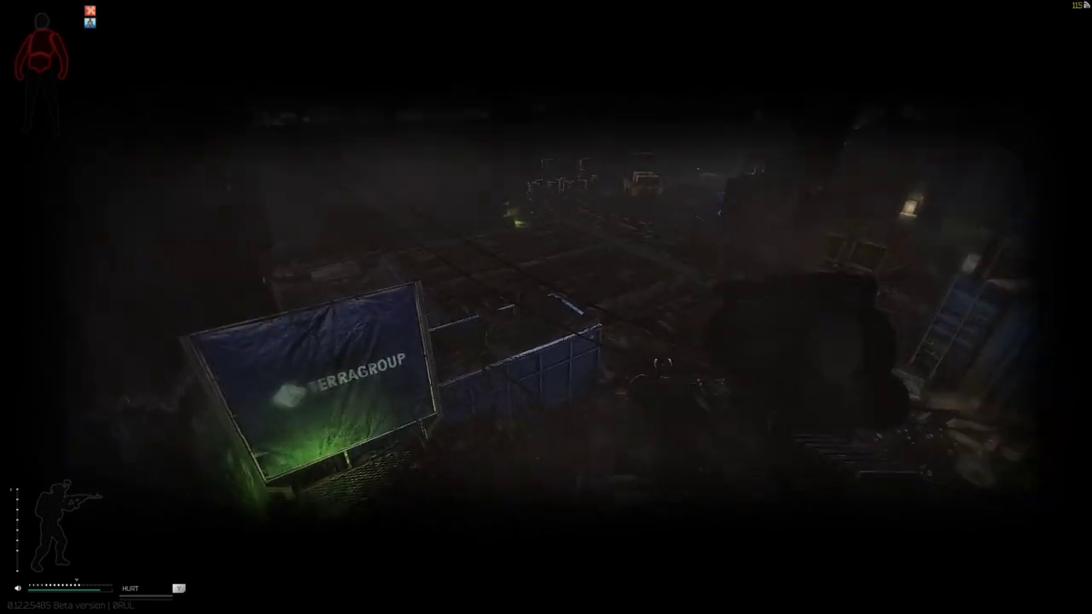
key(w)
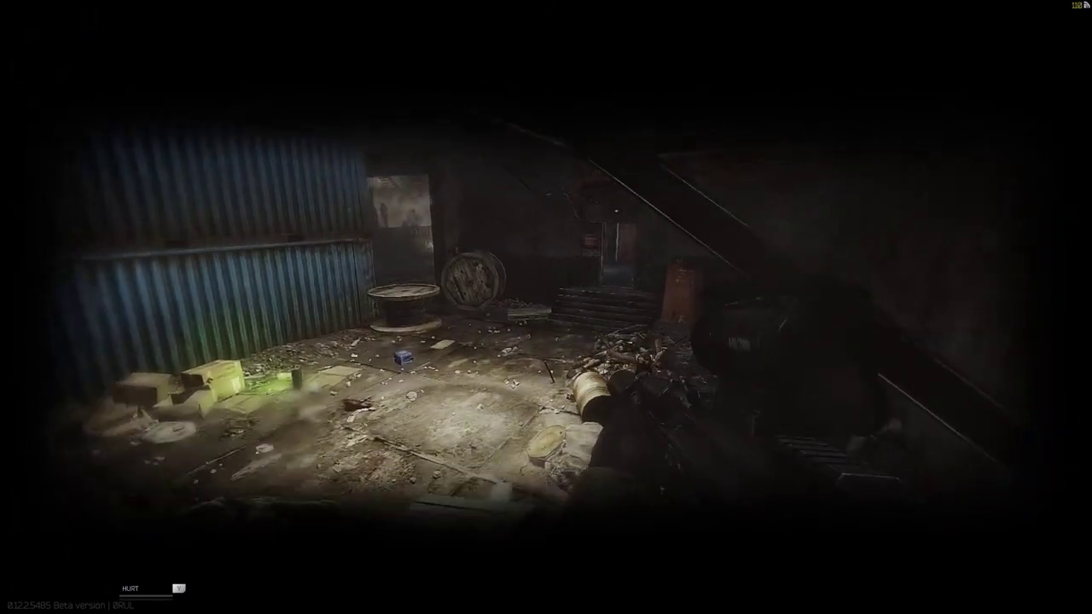
key(w)
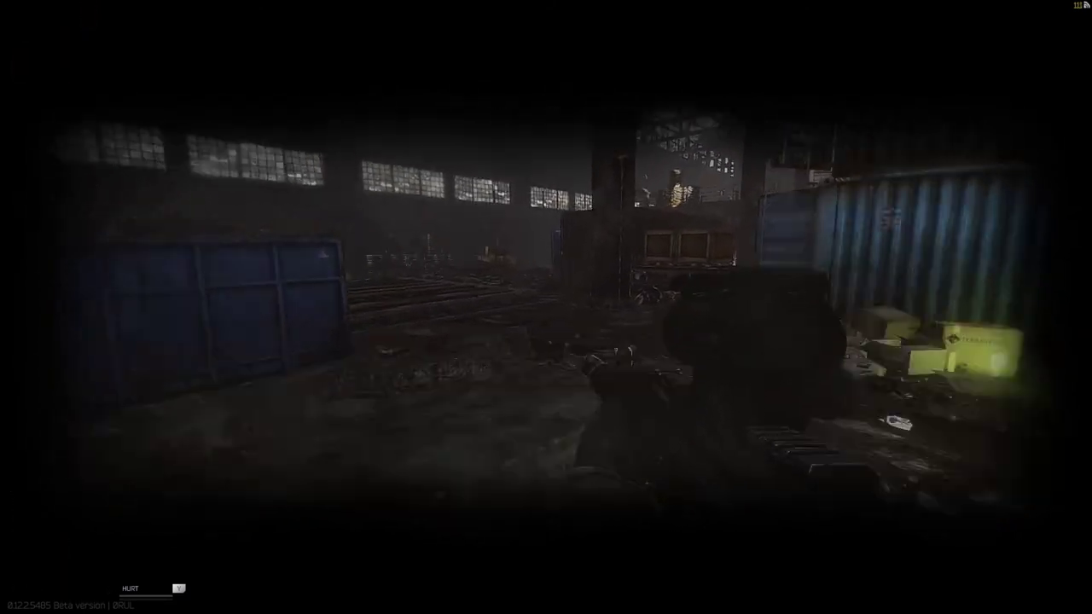
key(w)
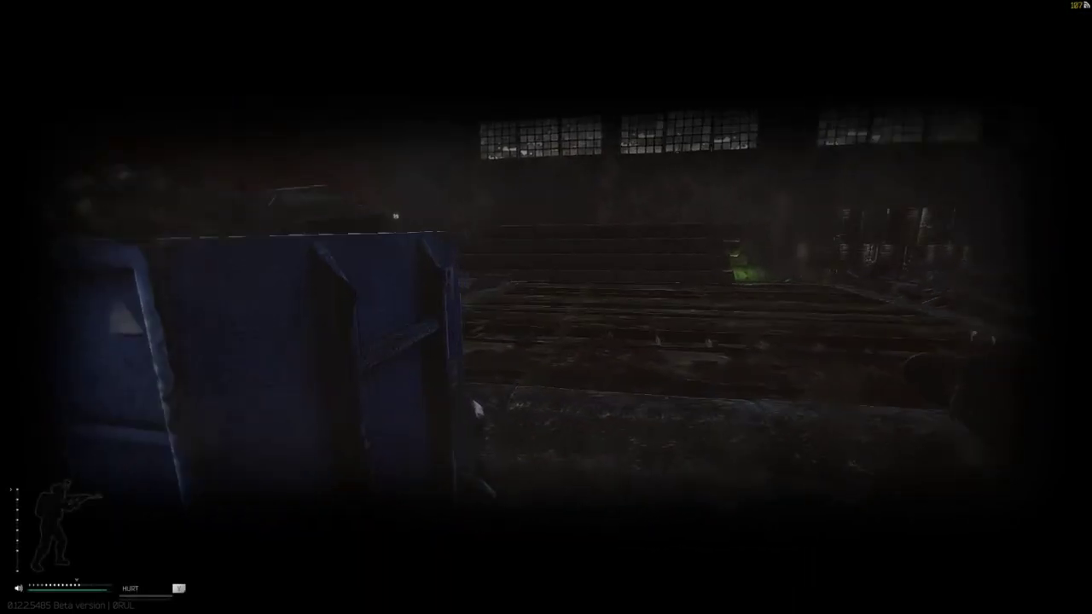
key(w)
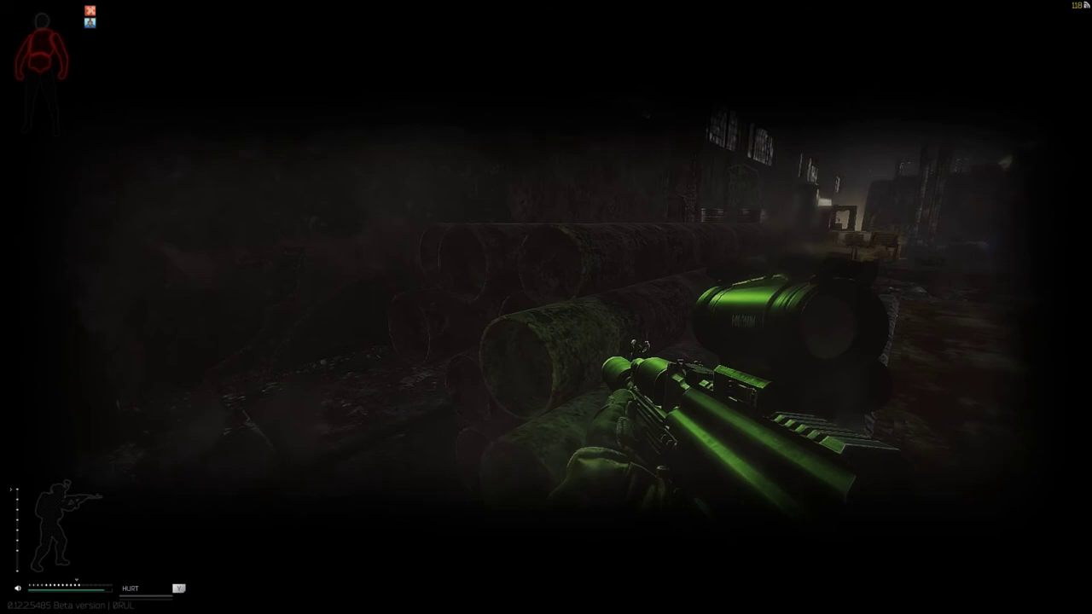
key(4)
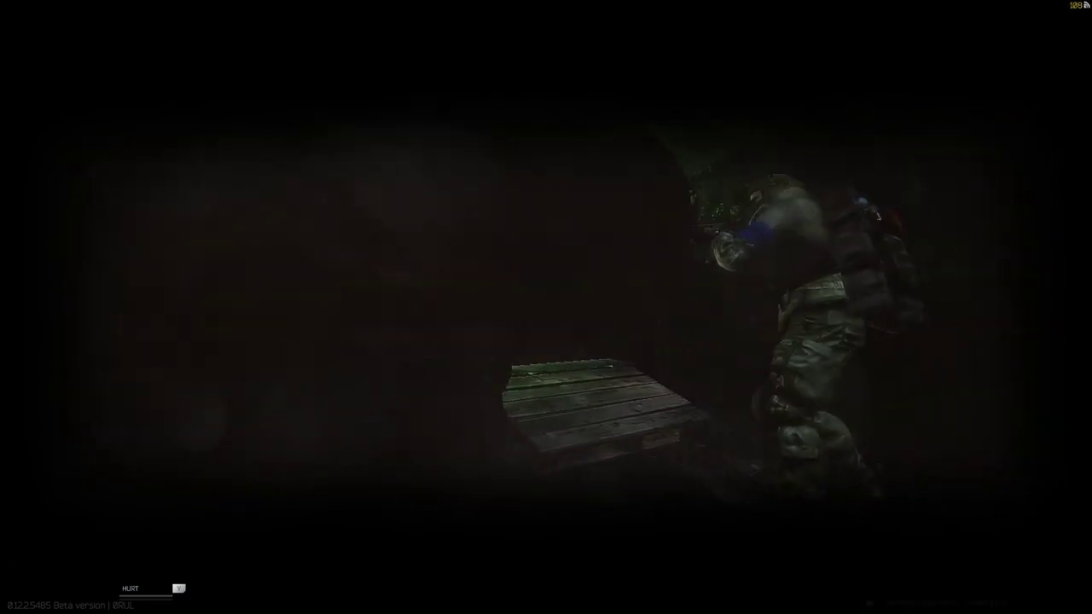
key(4)
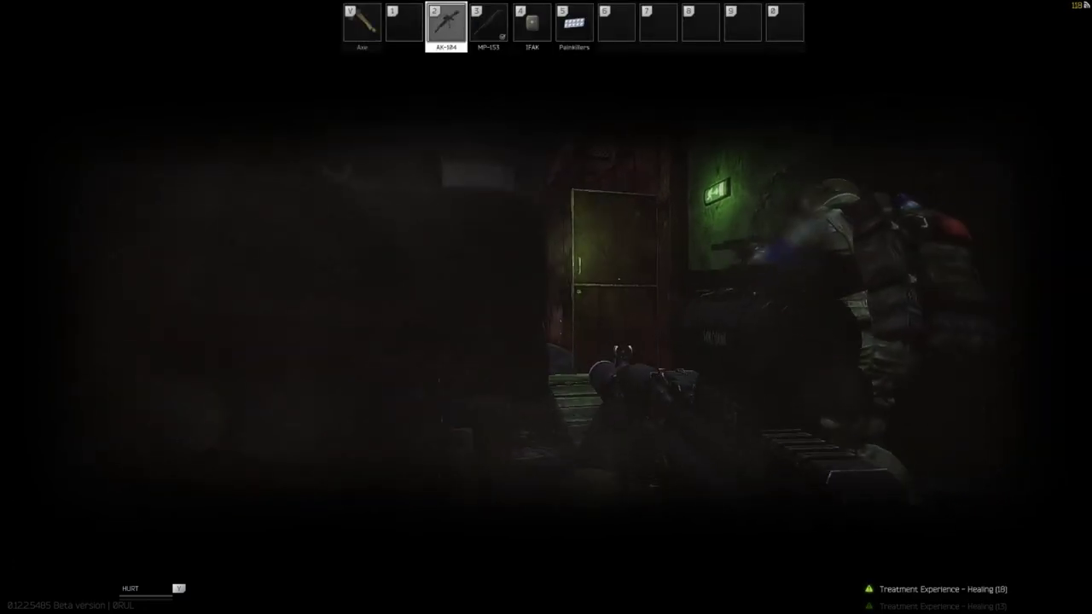